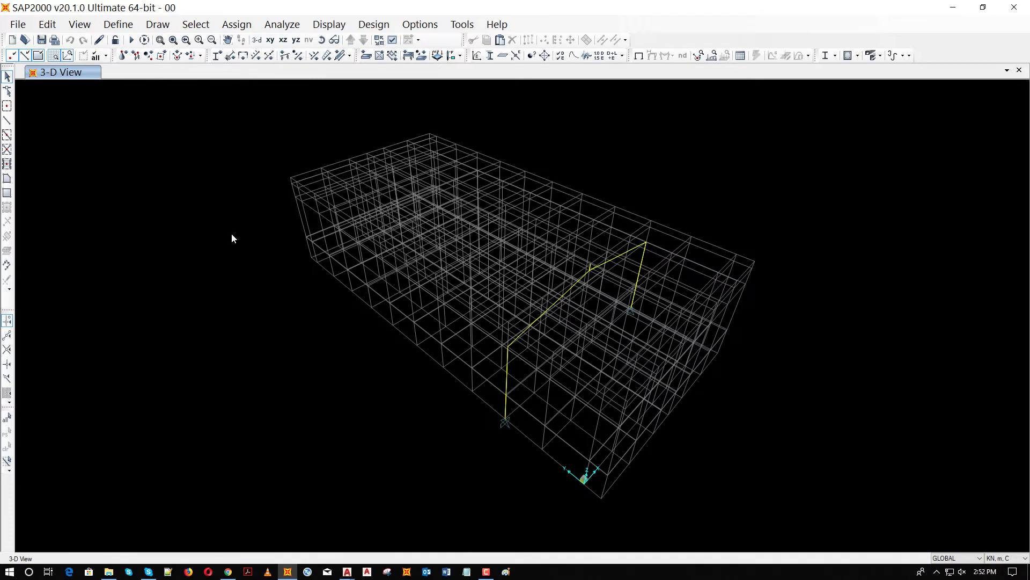
Delete the selected frame members and display the model's X-Z plane.
key(Delete)
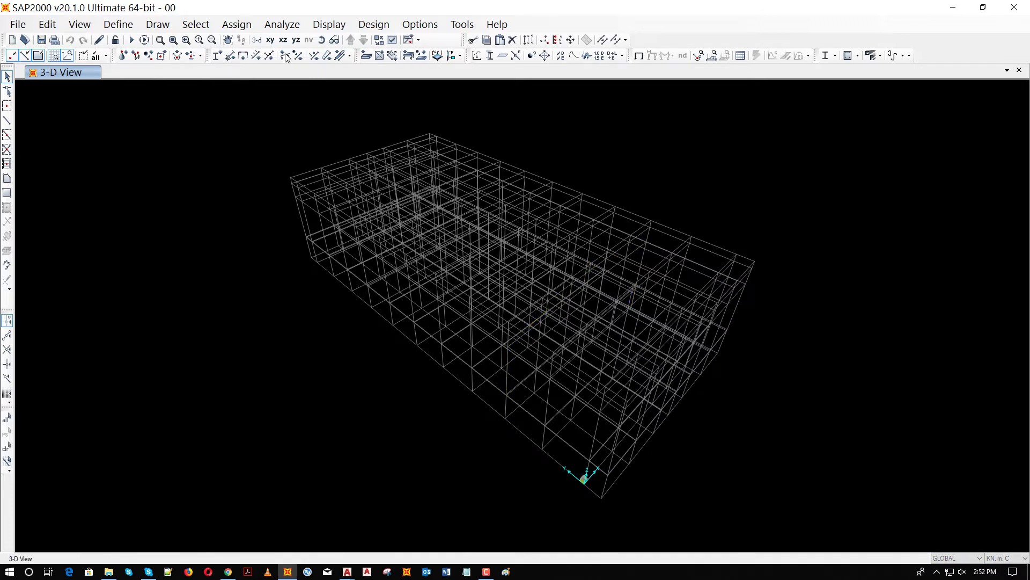
click(283, 40)
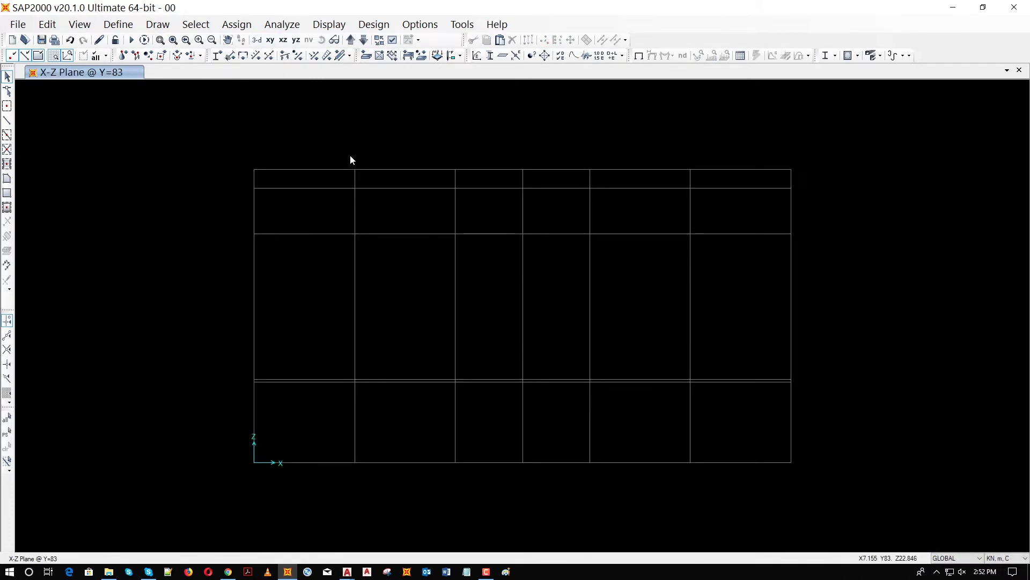
Delete the 1C section from the frame properties and accept the change.
click(487, 55)
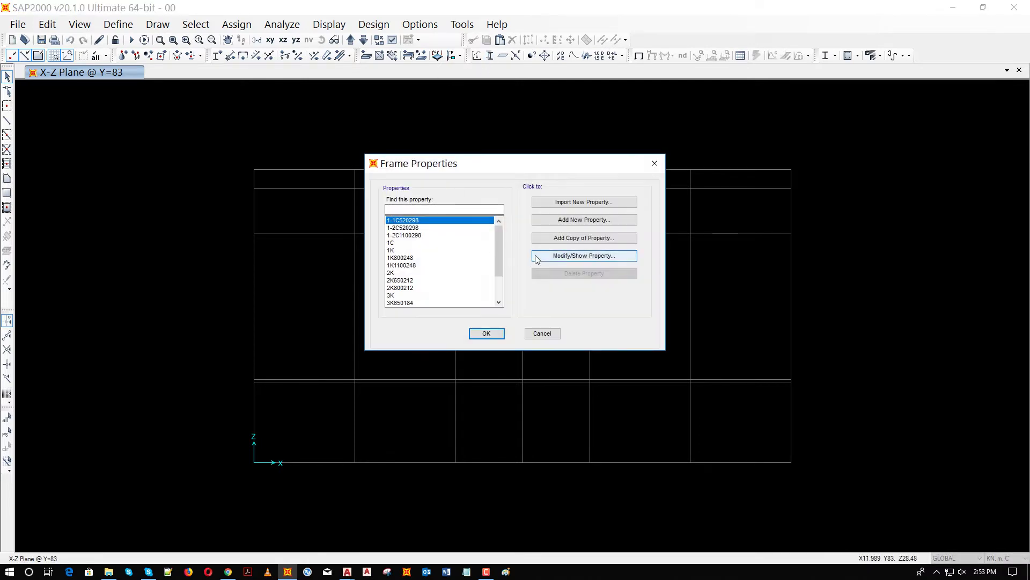
shift+click(407, 236)
click(444, 210)
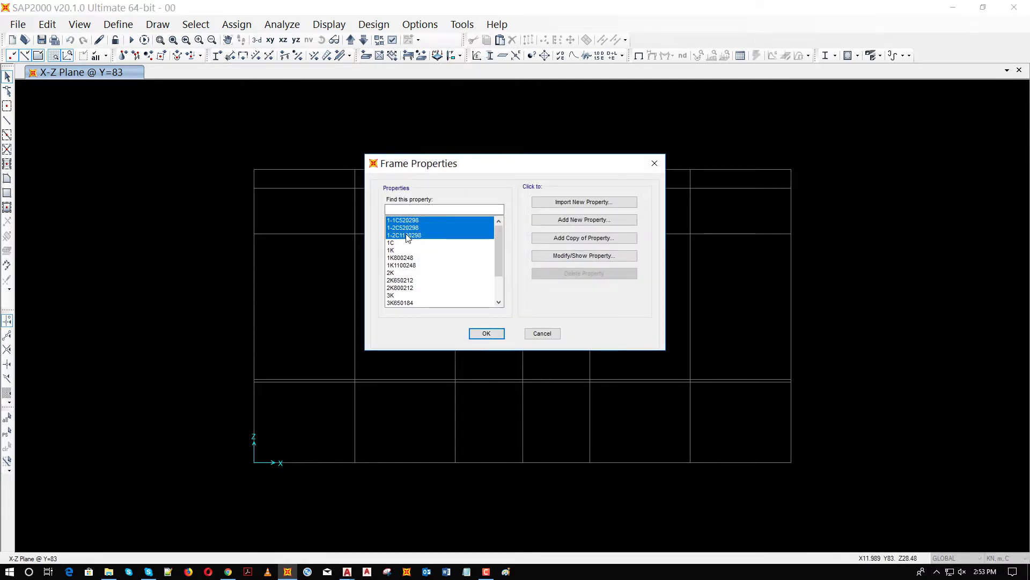
text(1C)
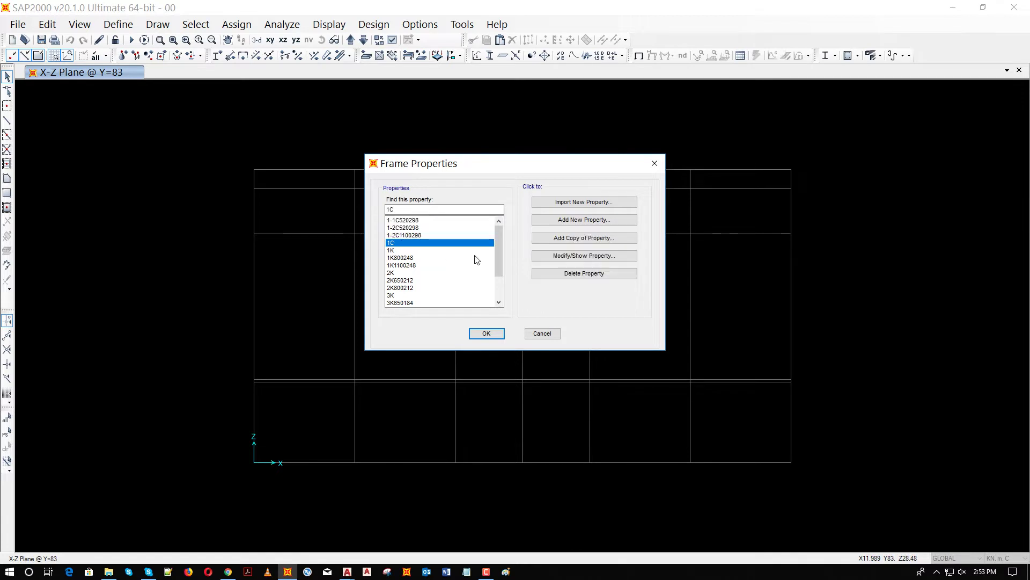
click(564, 274)
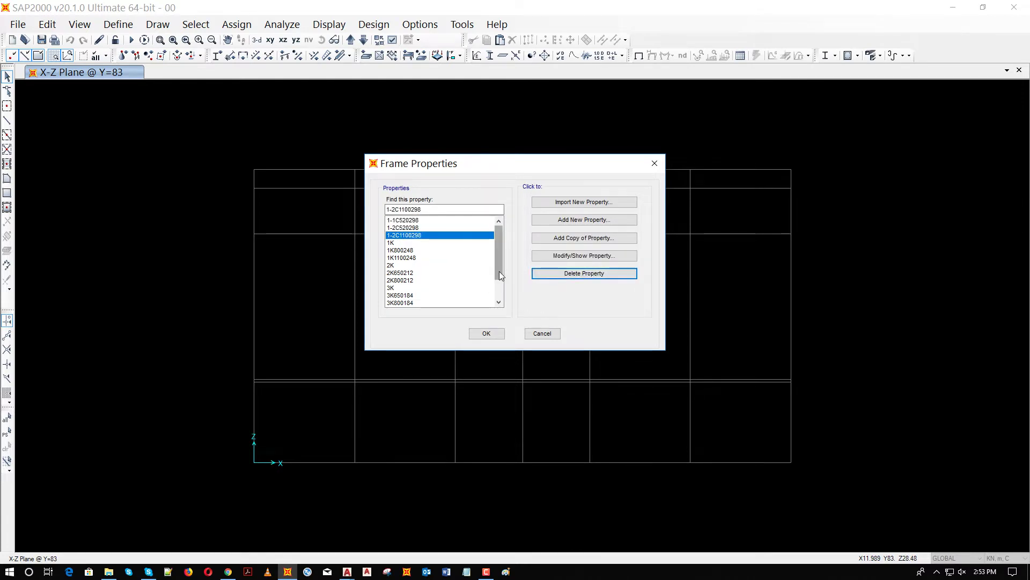
click(501, 333)
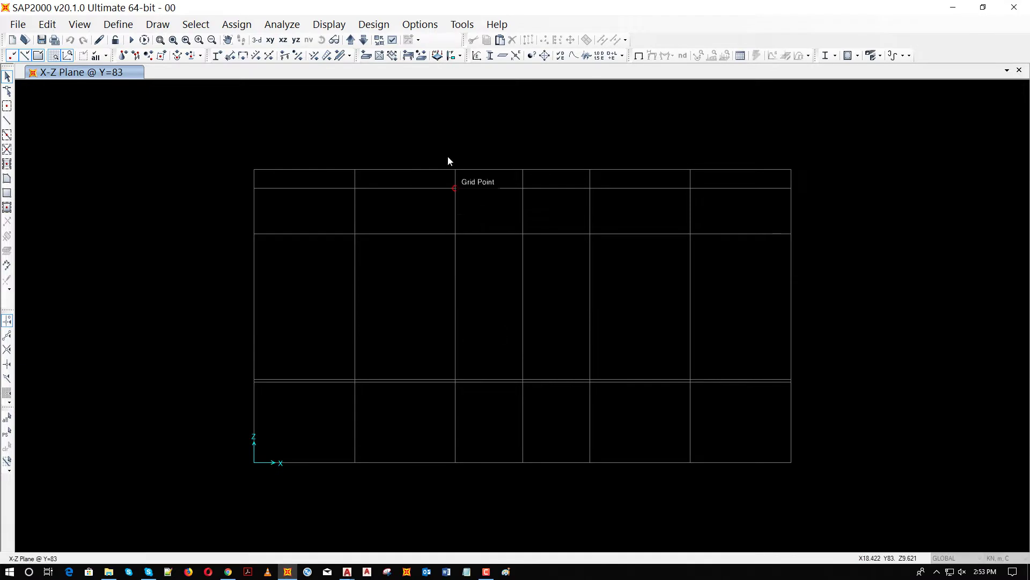
Delete the frame sections 1-1C520298, 1-2C520298 and 1-2C1100298 from the frame properties.
click(490, 55)
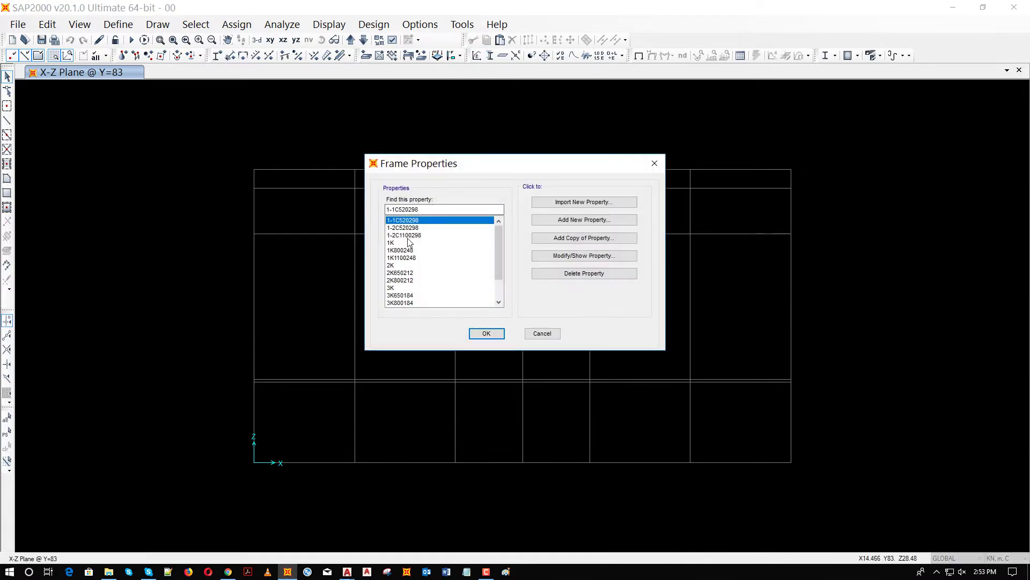
shift+click(403, 235)
click(569, 276)
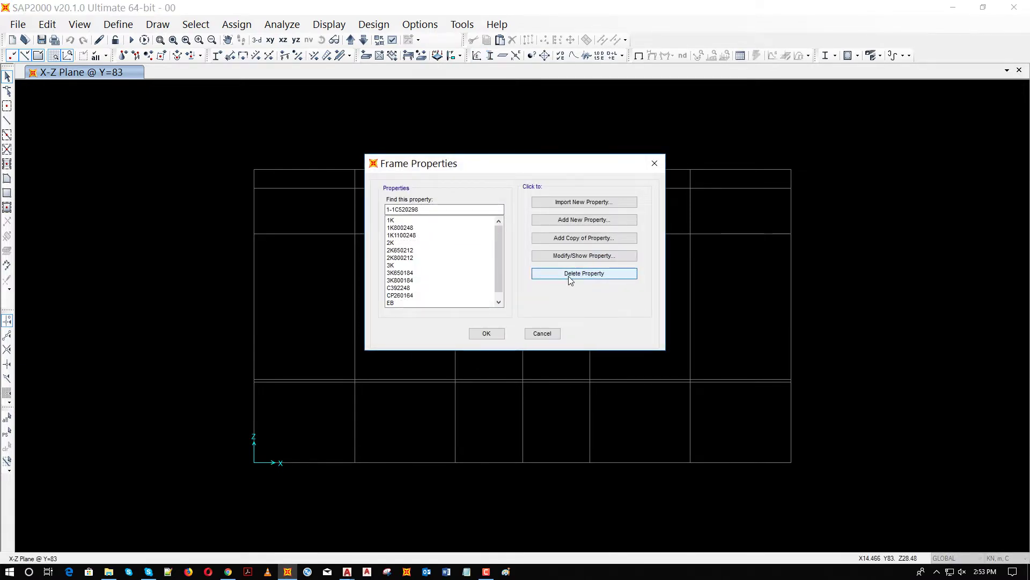
Delete the CP260164 section from the frame properties.
click(401, 243)
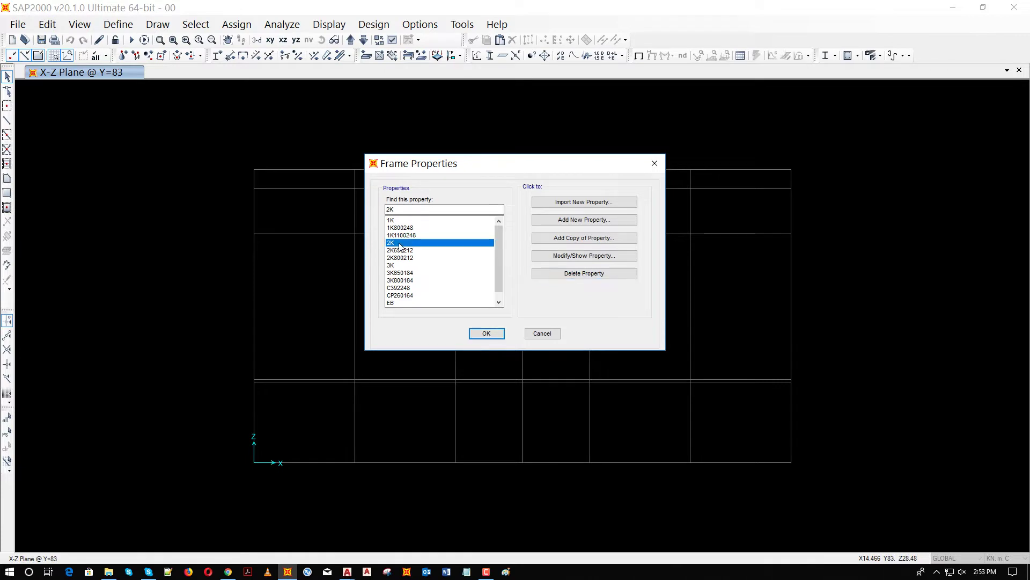
click(416, 265)
click(410, 287)
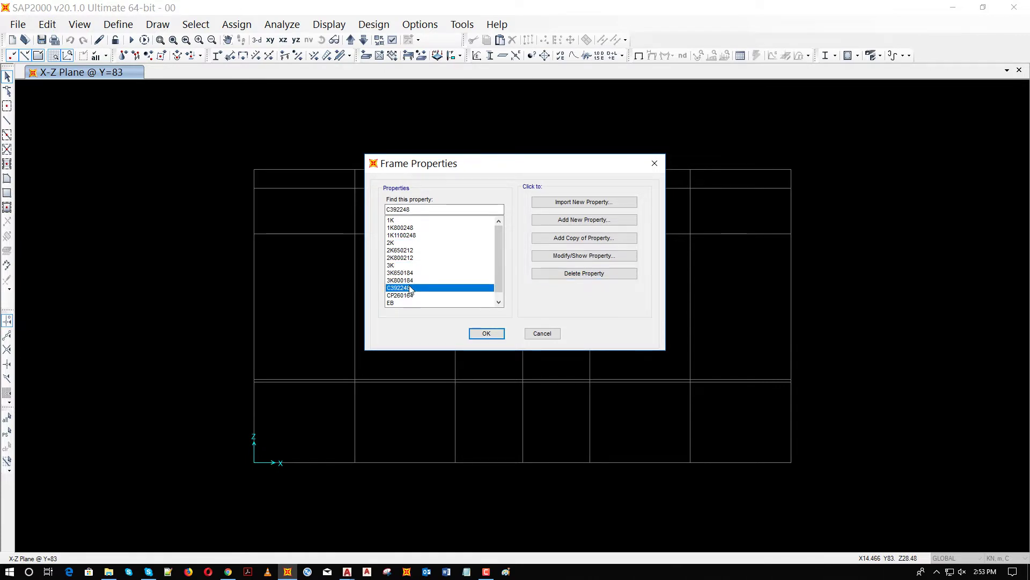
click(408, 296)
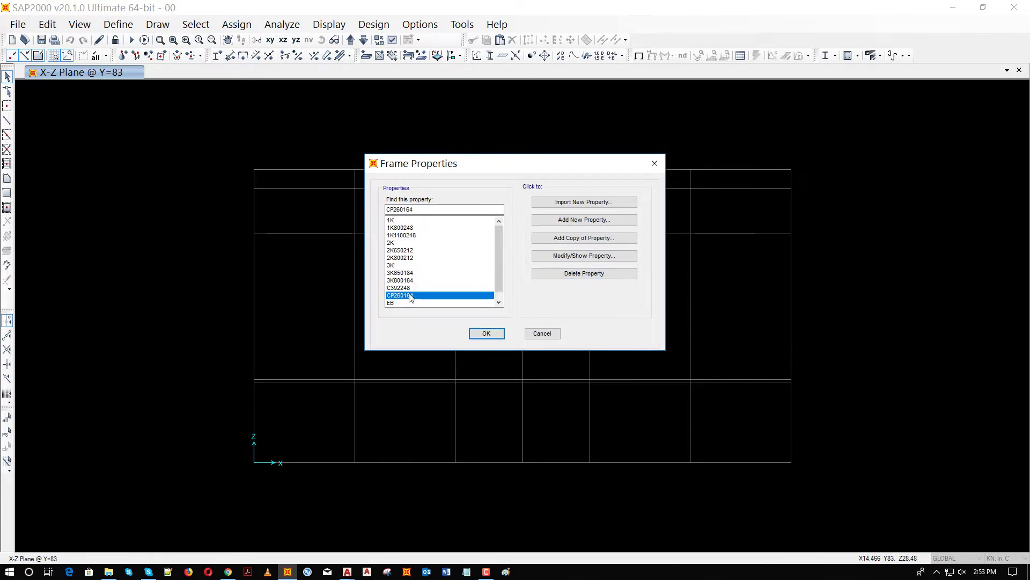
click(580, 273)
Review the EB tube section's definition and close the frame properties.
click(429, 296)
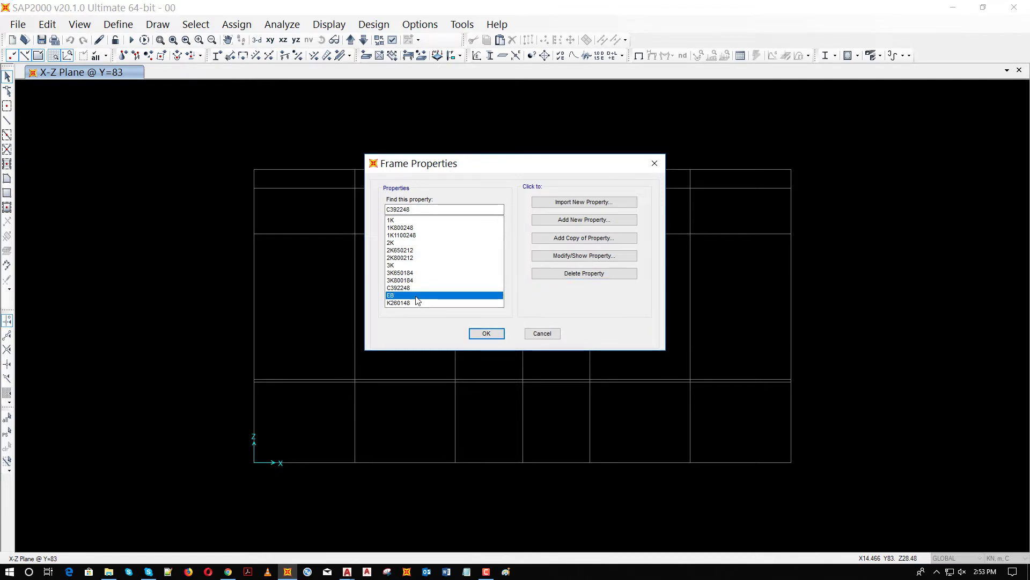
click(568, 256)
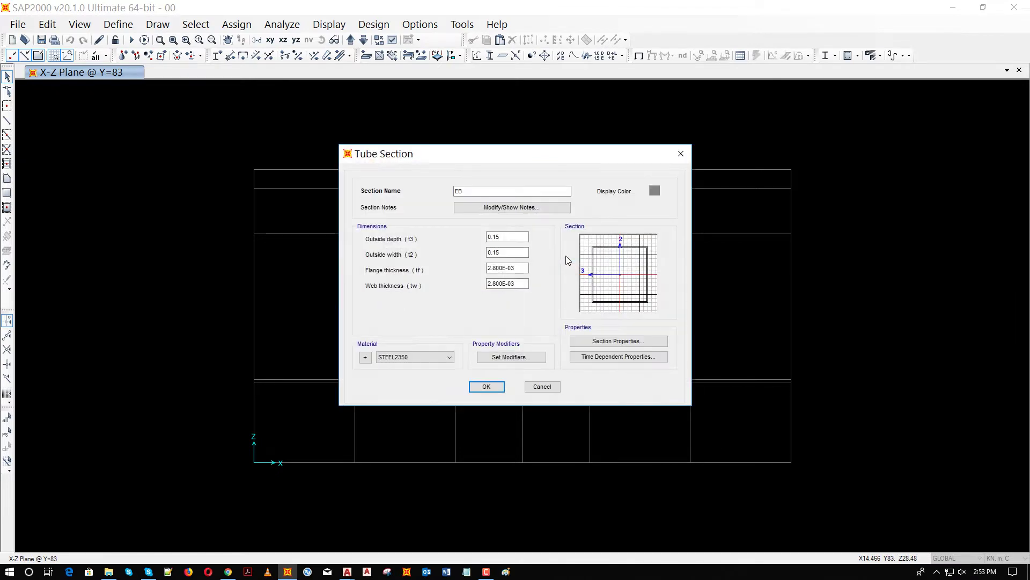
click(486, 386)
click(405, 303)
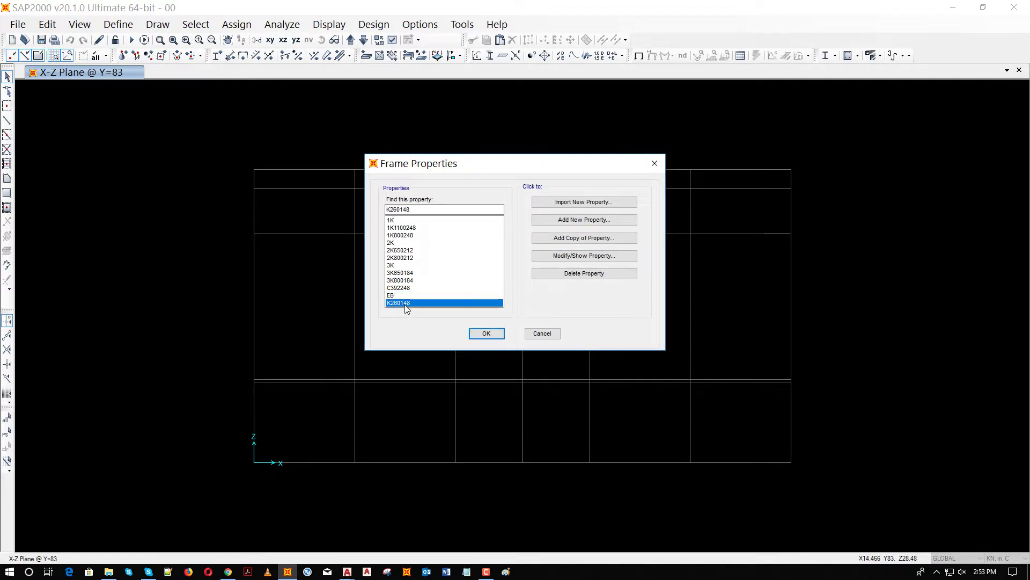
click(409, 288)
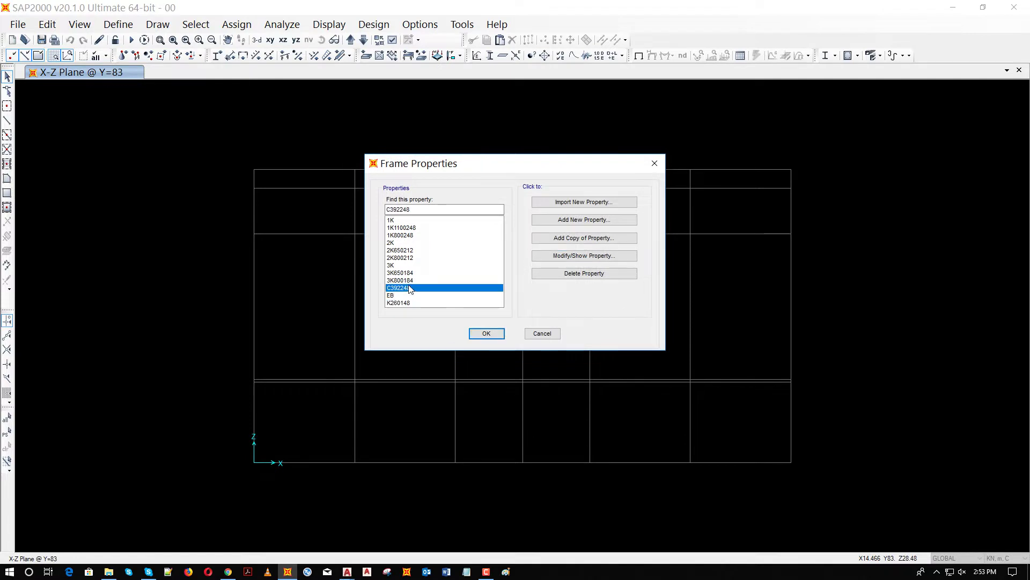
click(486, 334)
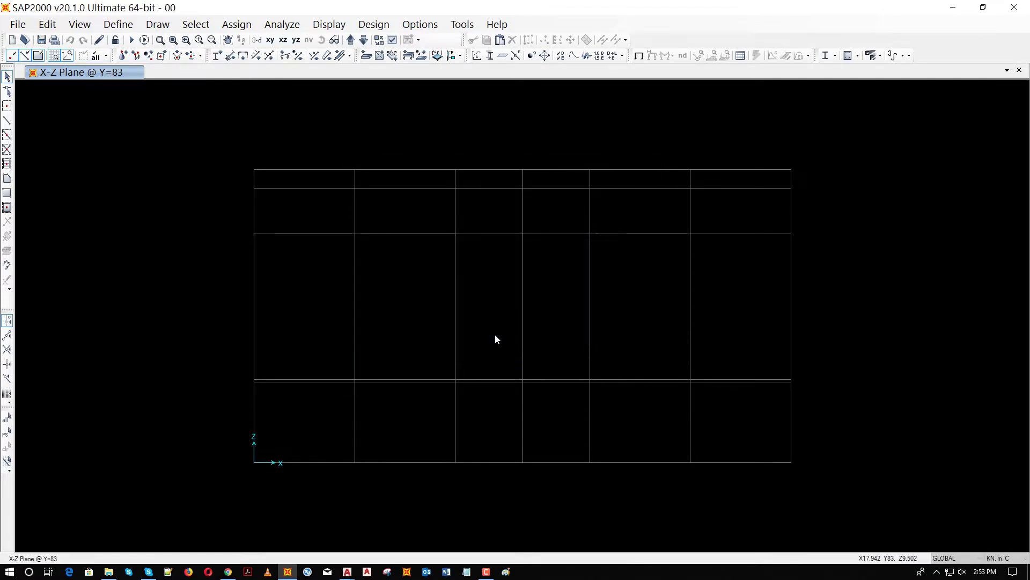
In the global grid data, label the first X grid line a and delete all other X grid lines.
double_click(489, 379)
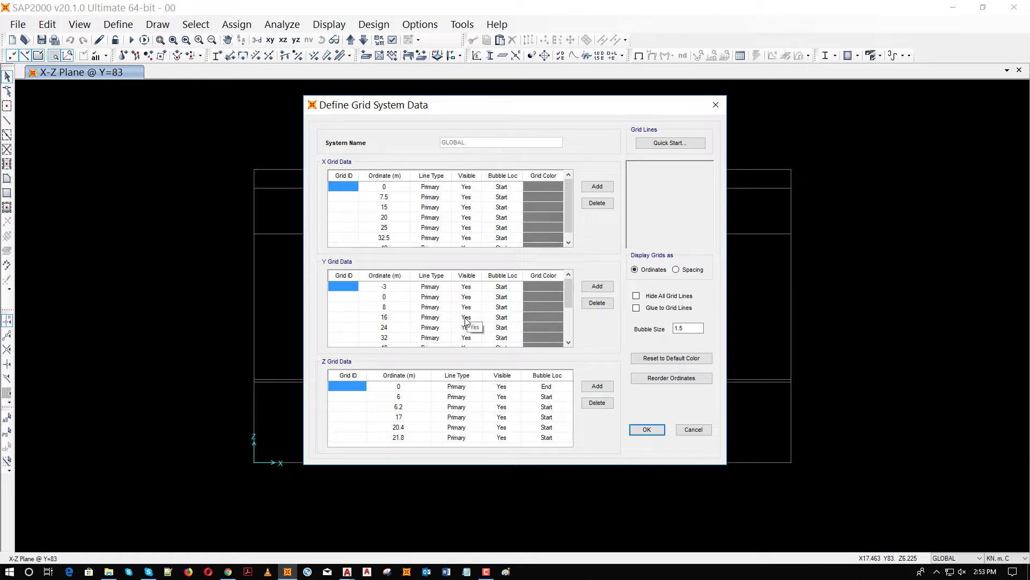
click(349, 188)
text(a)
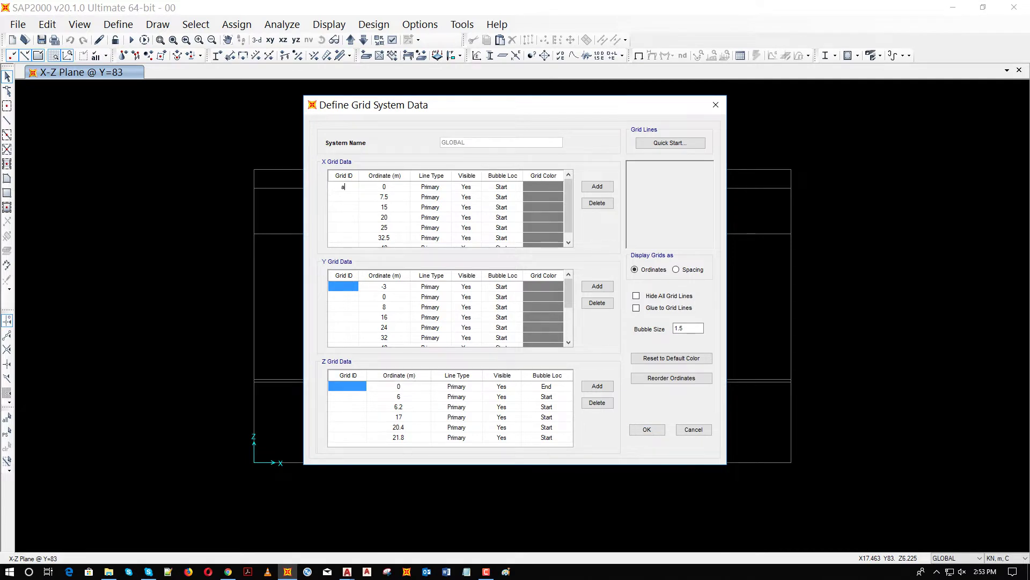
drag(378, 197, 450, 251)
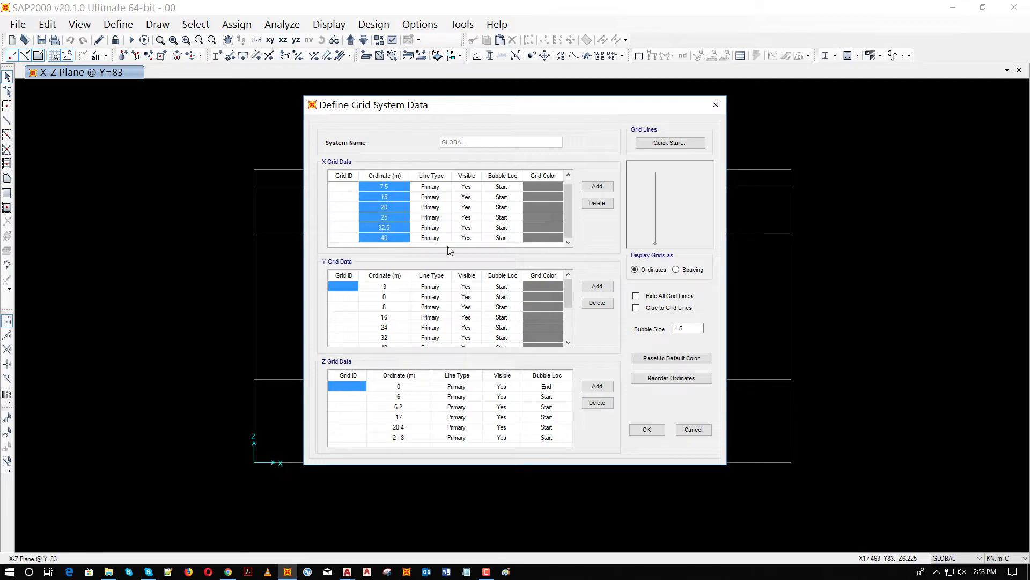
click(597, 203)
Add X grid line b at an ordinate of 8 m.
click(597, 186)
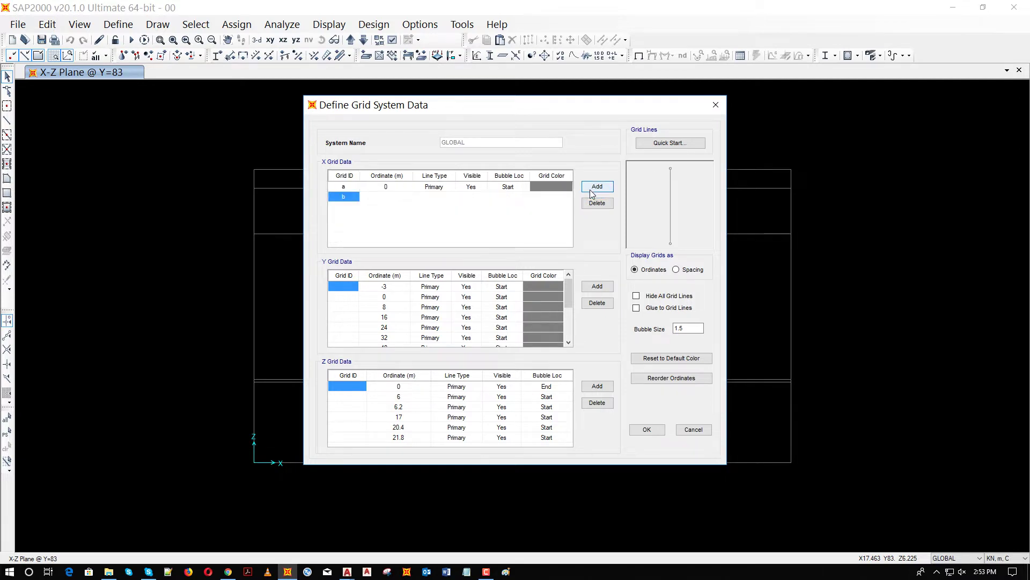
click(400, 198)
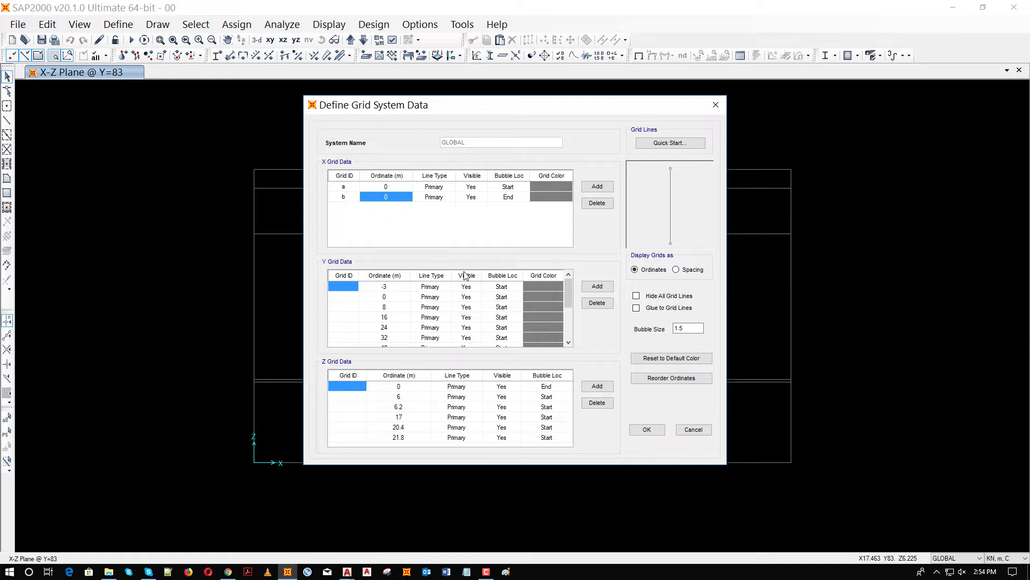
text(6.9)
drag(392, 197, 377, 200)
text(8)
key(Return)
Add X grid lines c at 16 m, d at 24 m and e at 24+5.3 m.
click(605, 192)
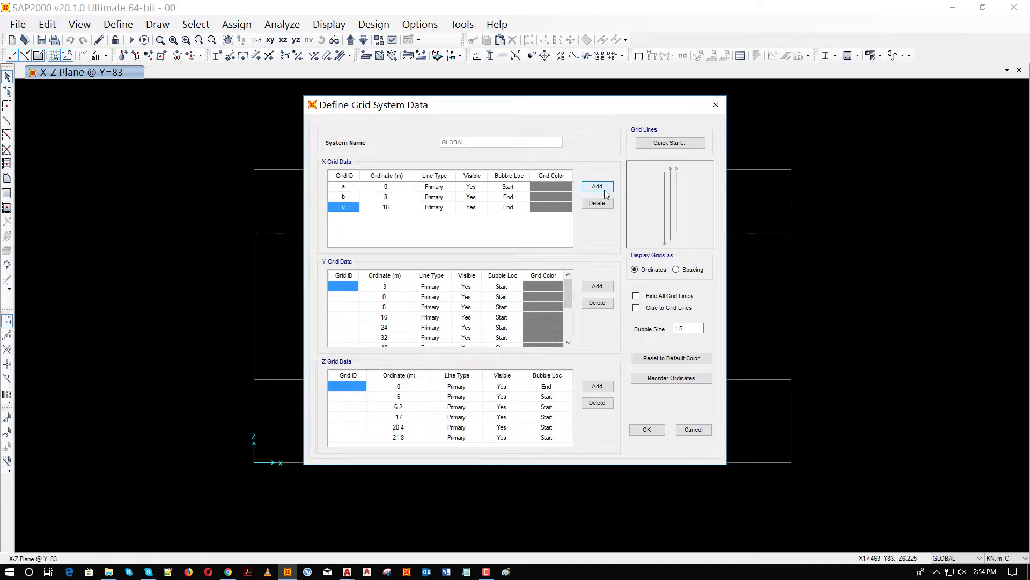
click(605, 192)
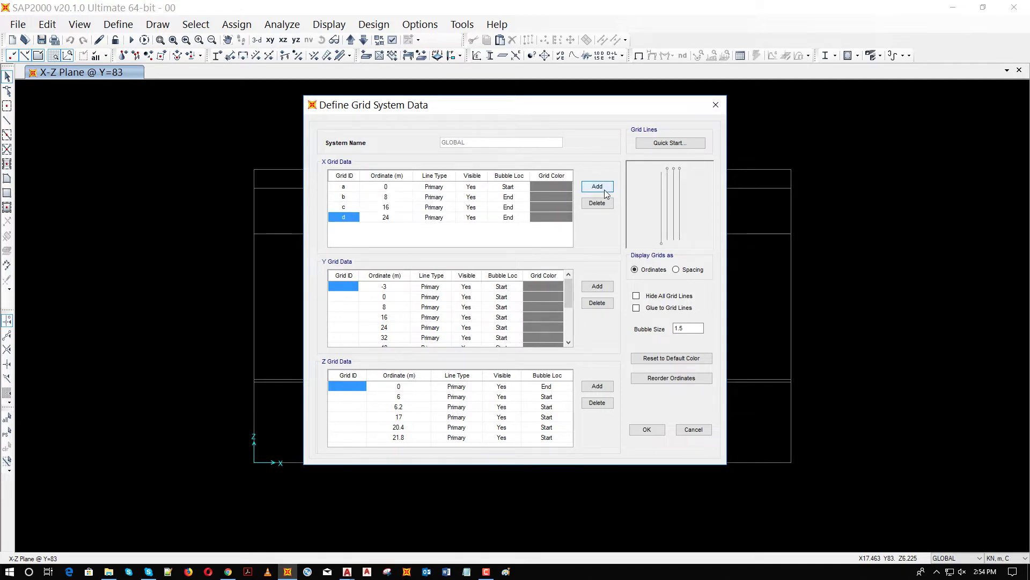
click(605, 192)
click(387, 230)
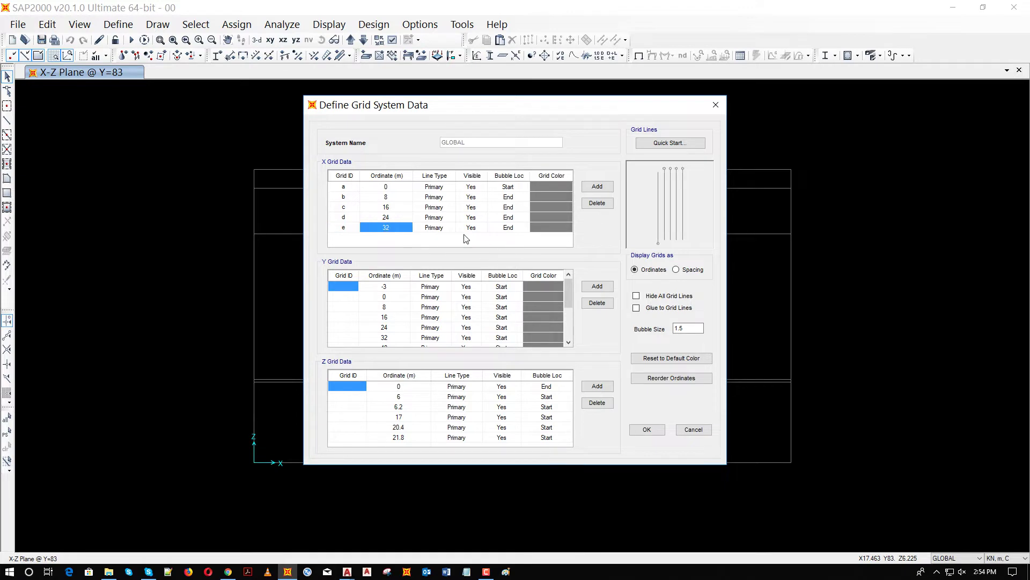
text(24+5.3)
key(Return)
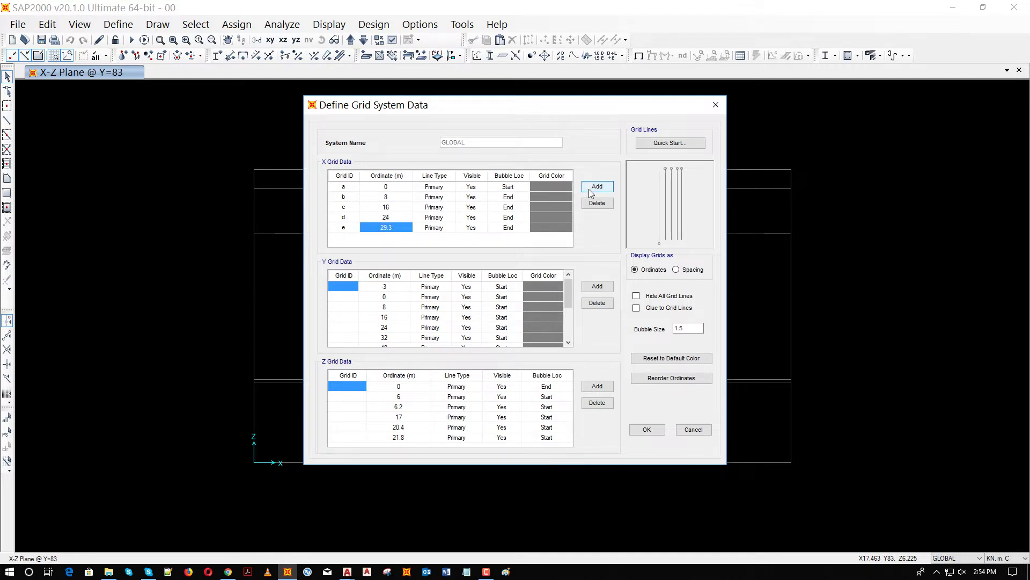
Add X grid line f at an ordinate of 29.3+6.9 m.
click(588, 189)
click(394, 240)
text(29.3+)
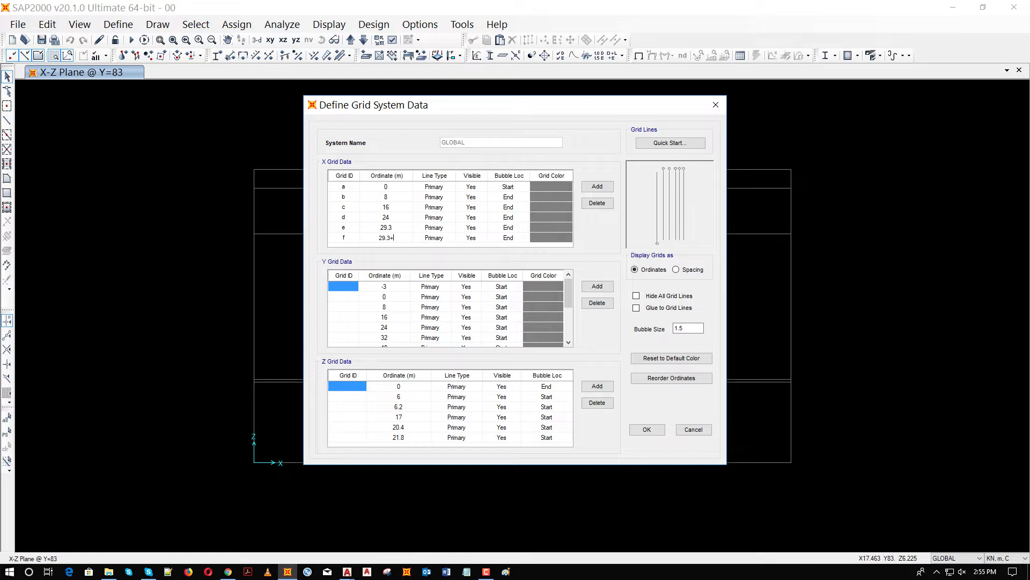
text(6.9)
key(Return)
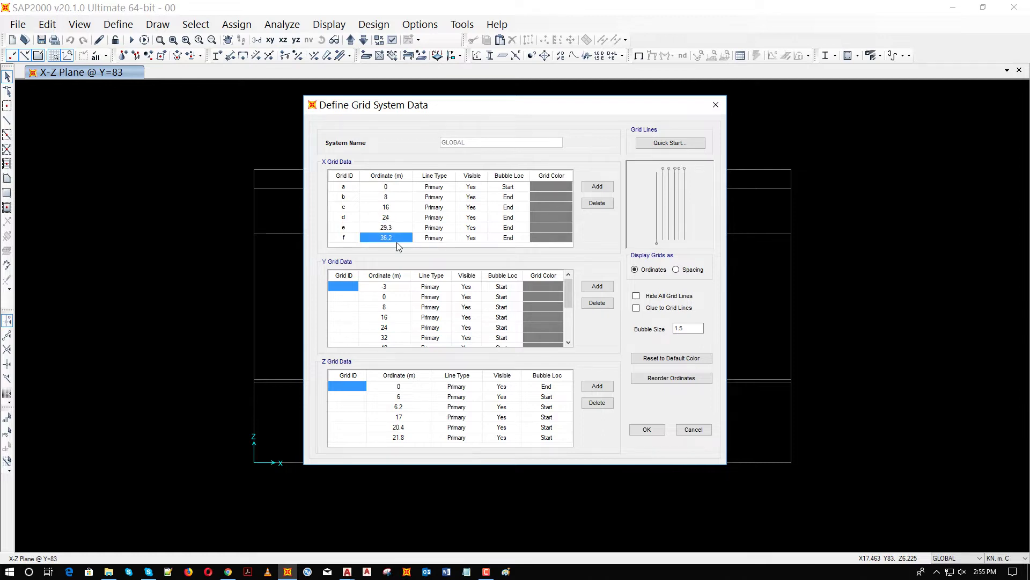
Label the Y grid line at 0 m as 1 and delete all other Y grid lines.
click(596, 303)
text(1)
click(353, 297)
drag(386, 300, 384, 346)
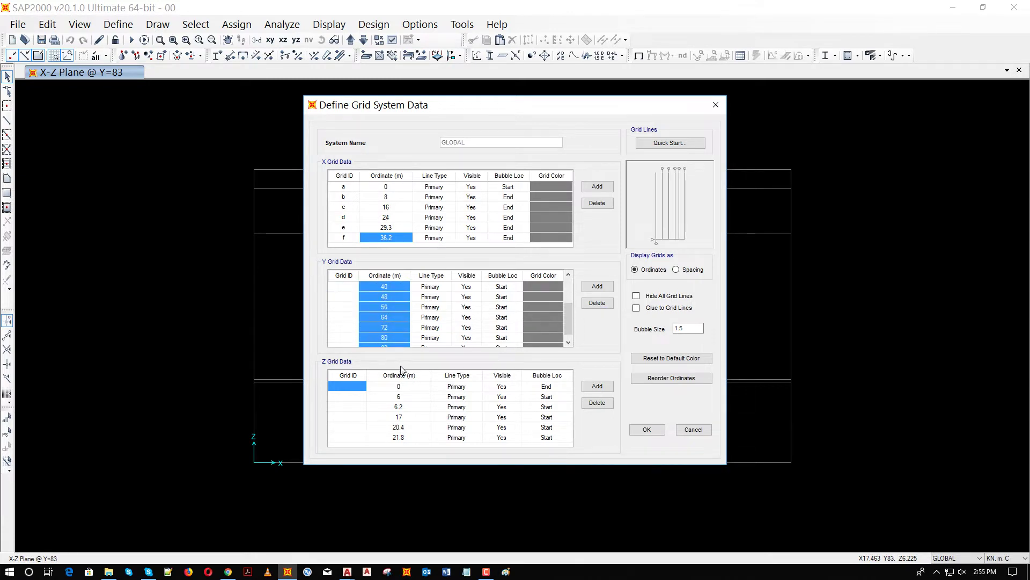
click(596, 302)
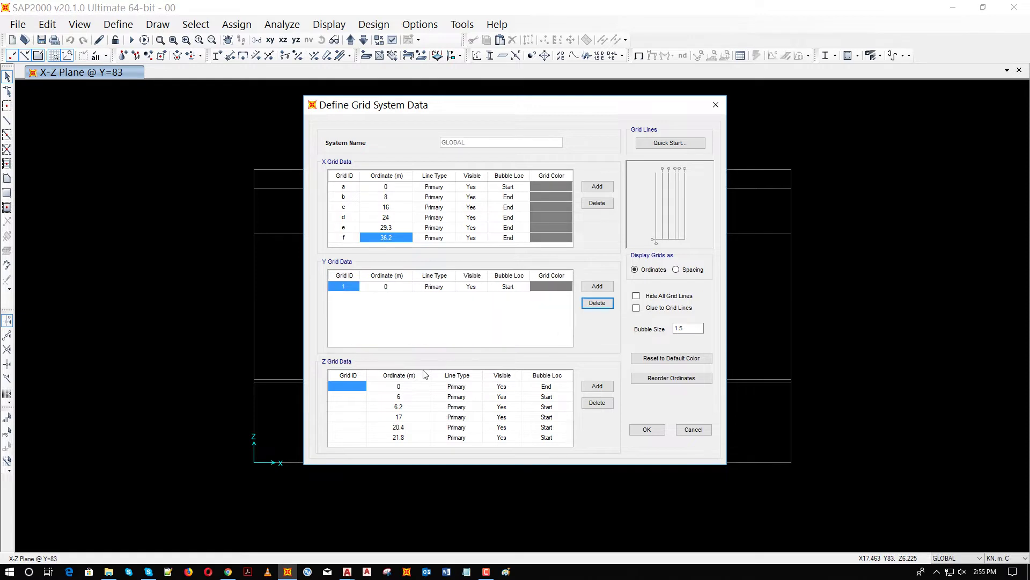
Label the Z grid line at 0 m as A and delete all Z grid lines above it.
click(355, 390)
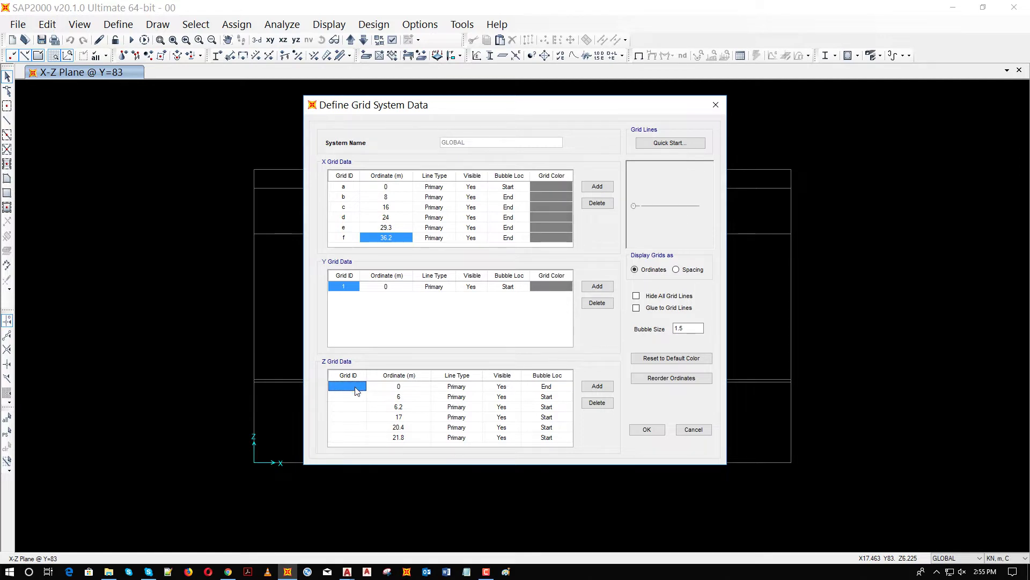
text(A)
drag(398, 396, 400, 438)
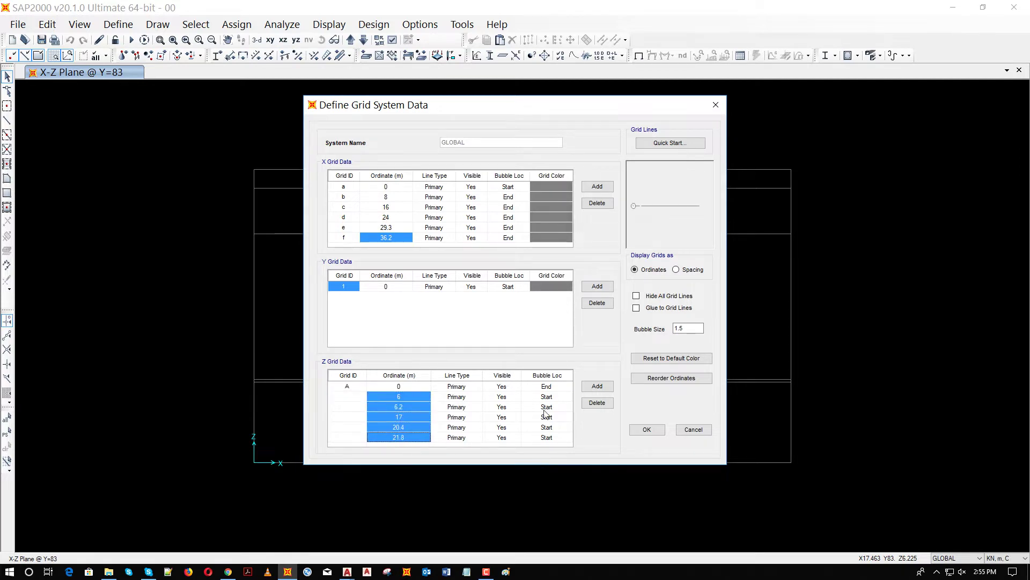
click(594, 403)
Add Z grid line B at an ordinate of 11.2 m.
click(407, 391)
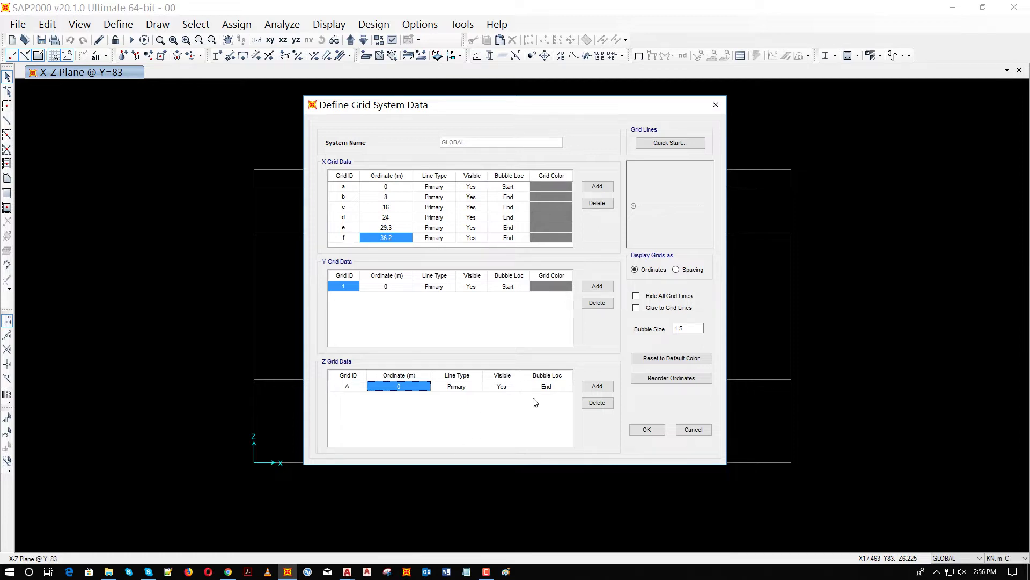
click(597, 386)
click(404, 397)
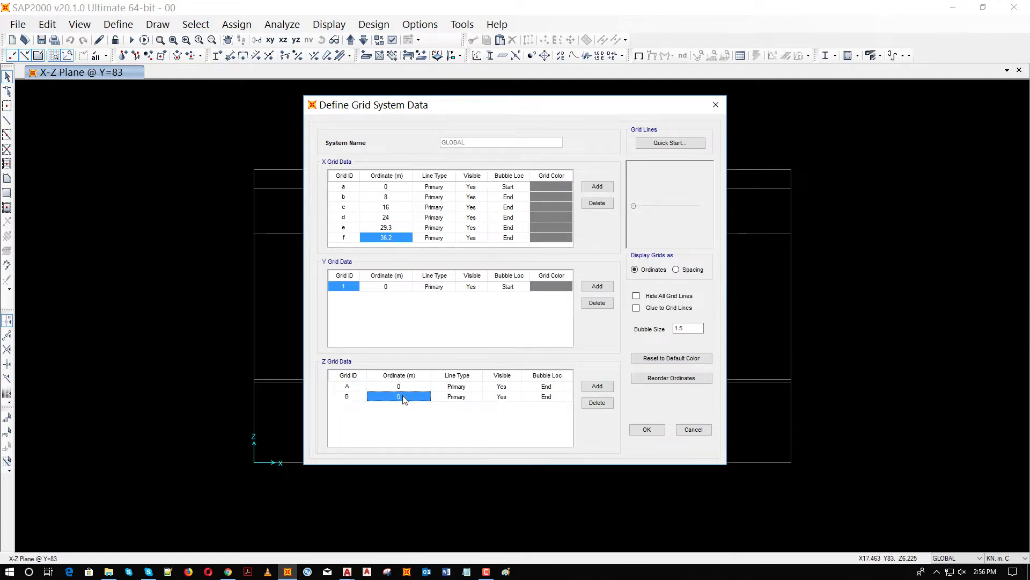
text(11.2)
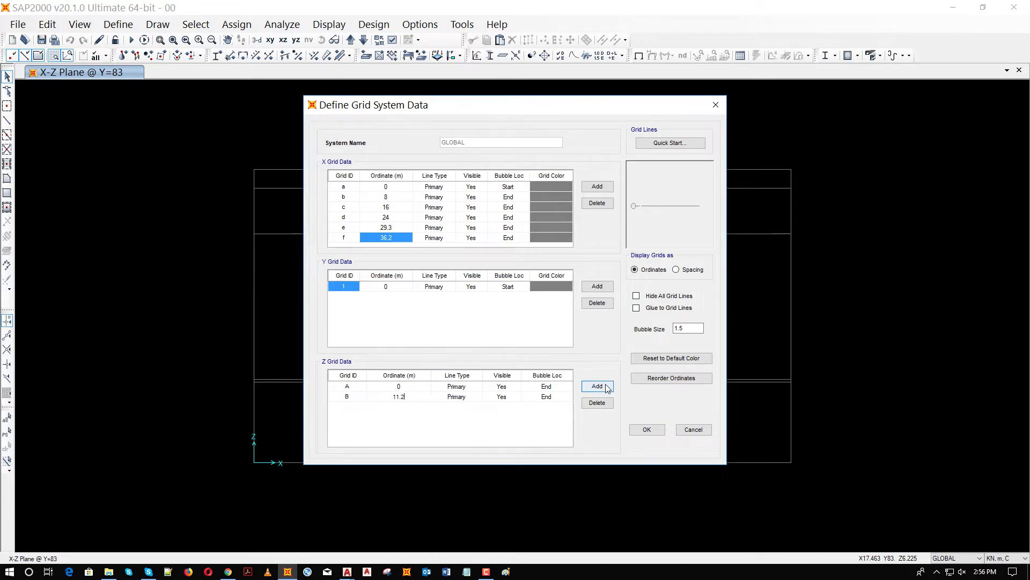
Add Z grid line C at an ordinate of 11.2+3.7 m and apply the grid changes.
click(606, 387)
click(406, 409)
text(11.2+3.7)
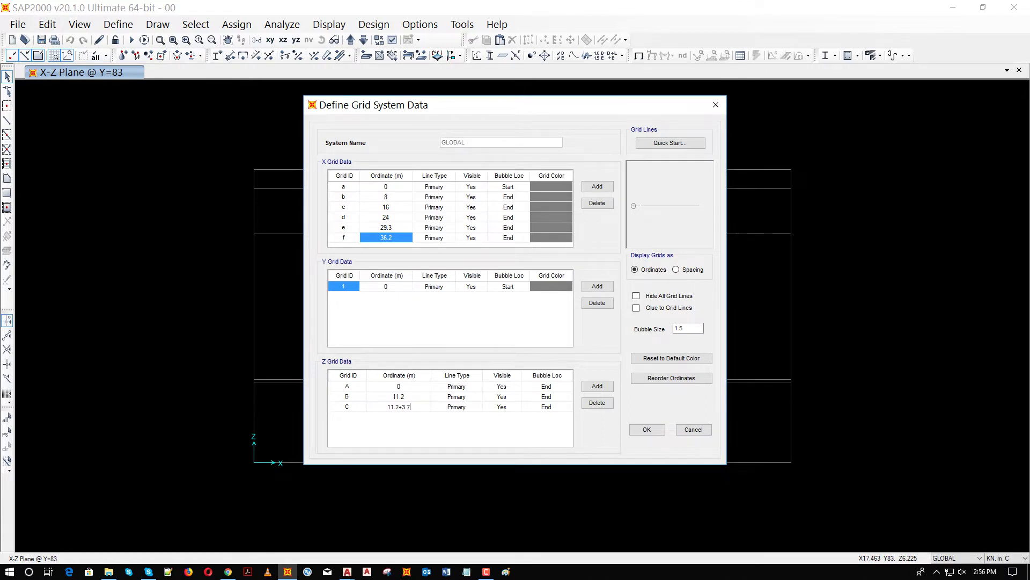
click(395, 397)
click(396, 407)
click(645, 429)
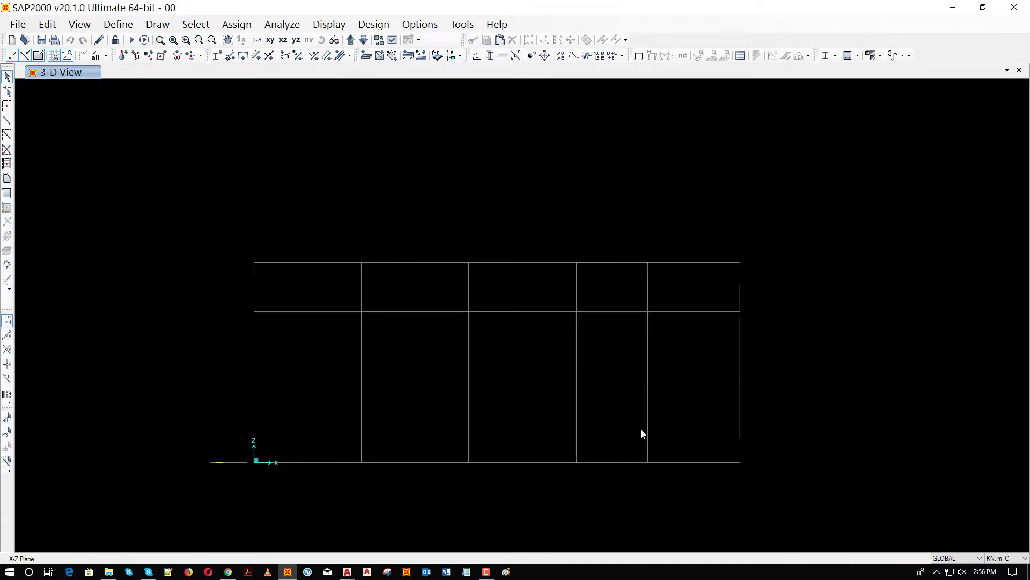
Show the X-Z plane at Y=0 and add X grid line g at an ordinate of 36.2/2 m.
click(283, 40)
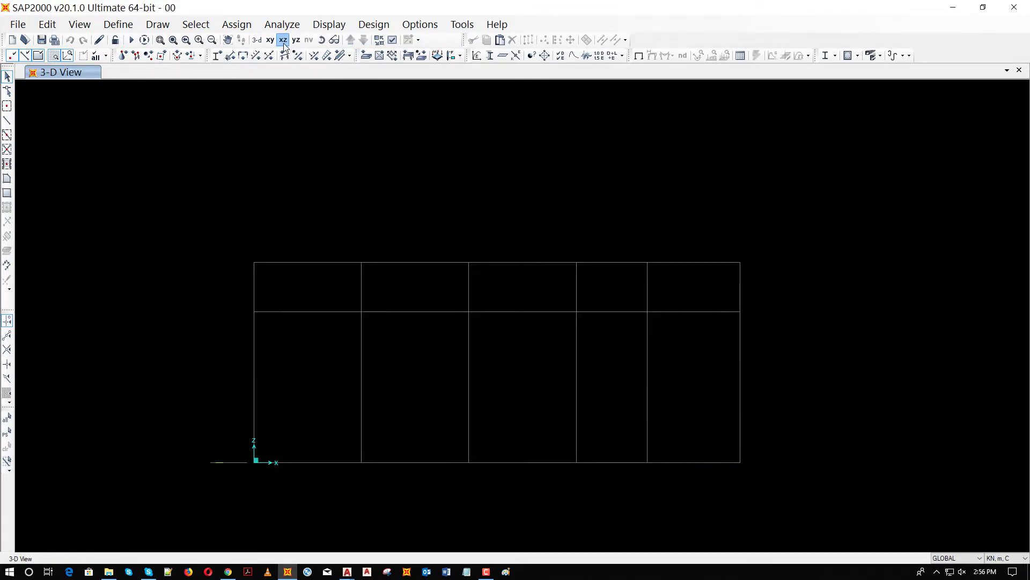
double_click(487, 252)
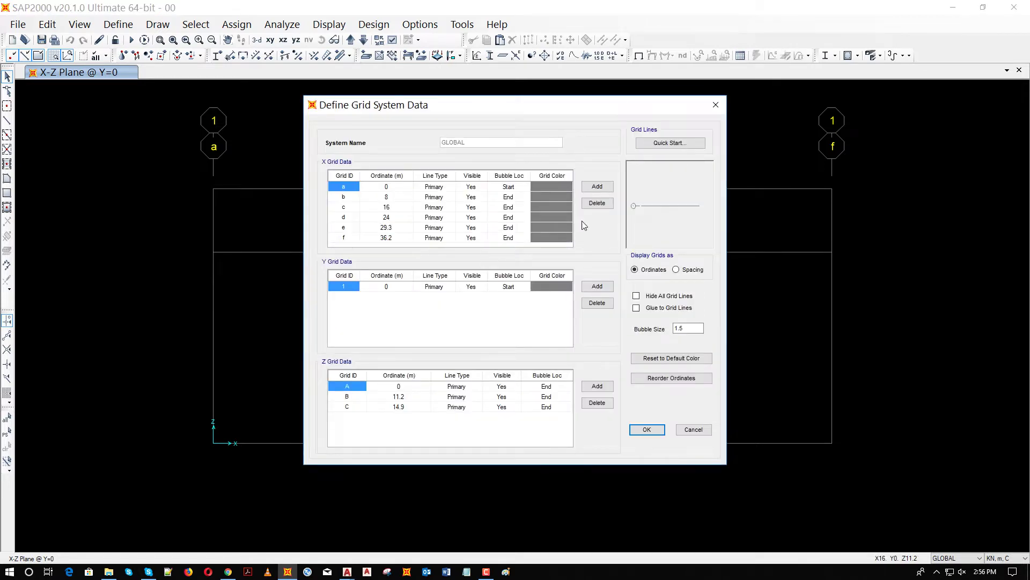
click(596, 186)
click(388, 237)
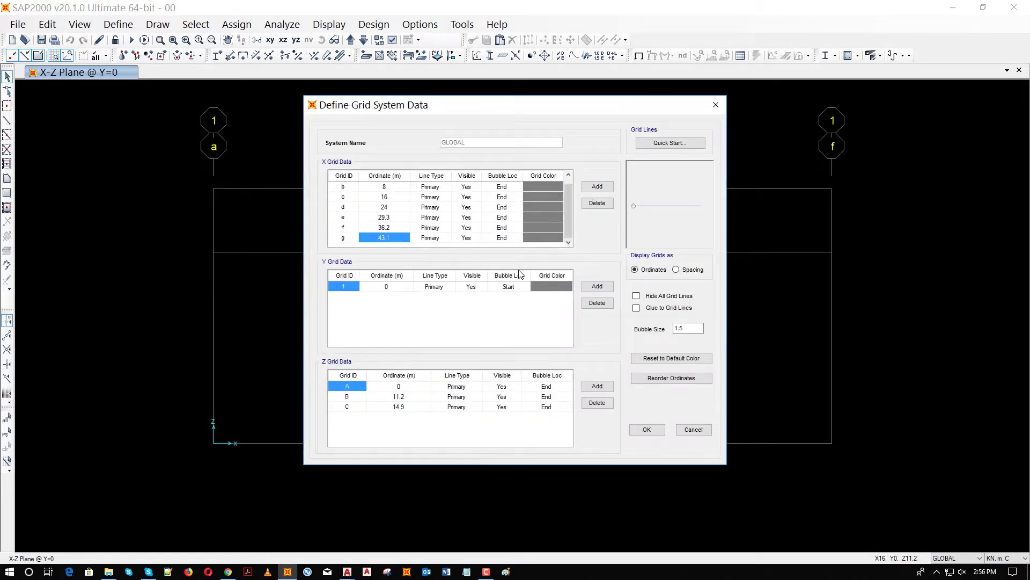
text(36.2)
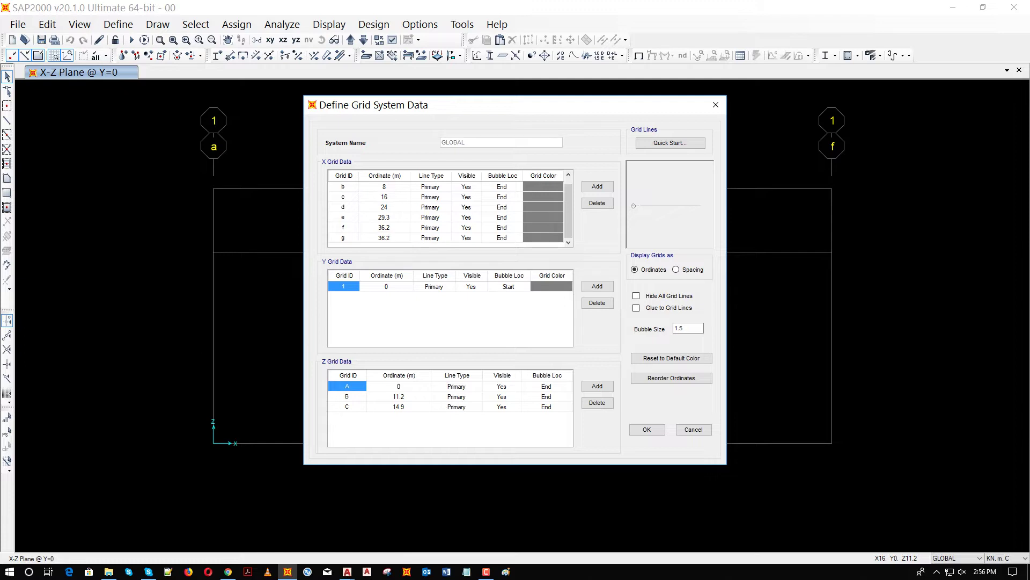
text(/2)
click(389, 229)
click(385, 241)
click(642, 429)
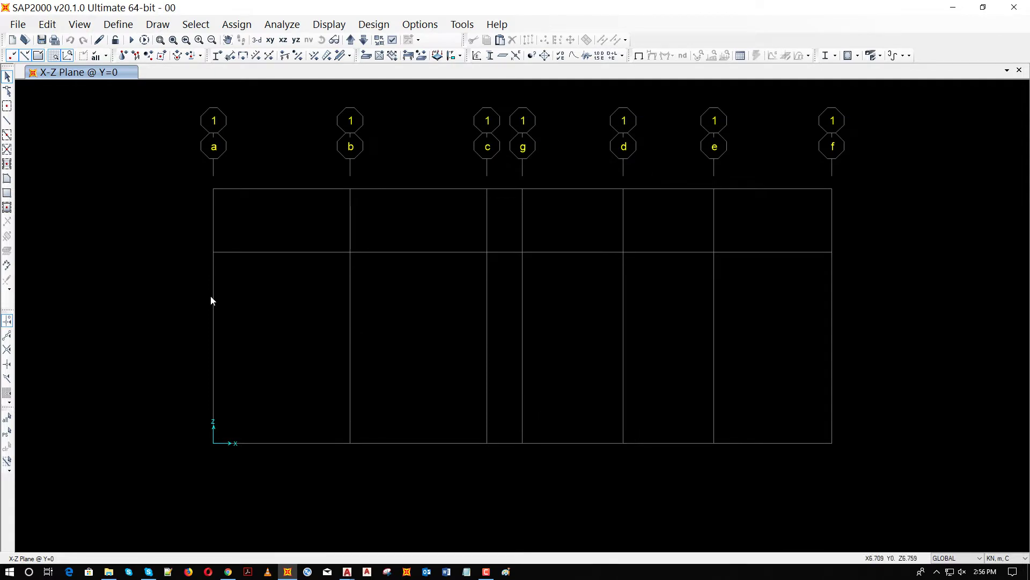
Start a new frame section property of type Concrete with a rectangular shape.
click(490, 56)
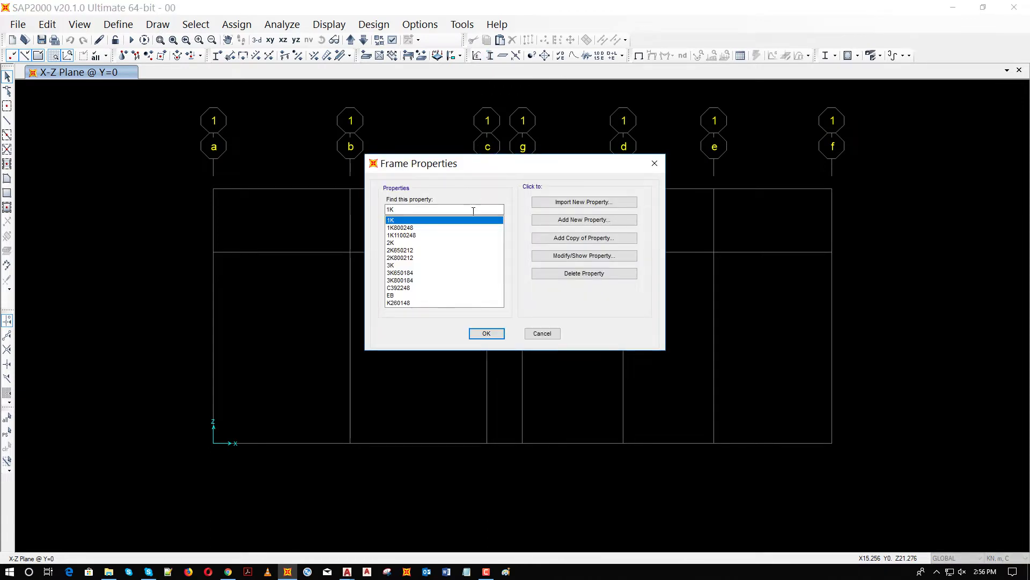
click(582, 243)
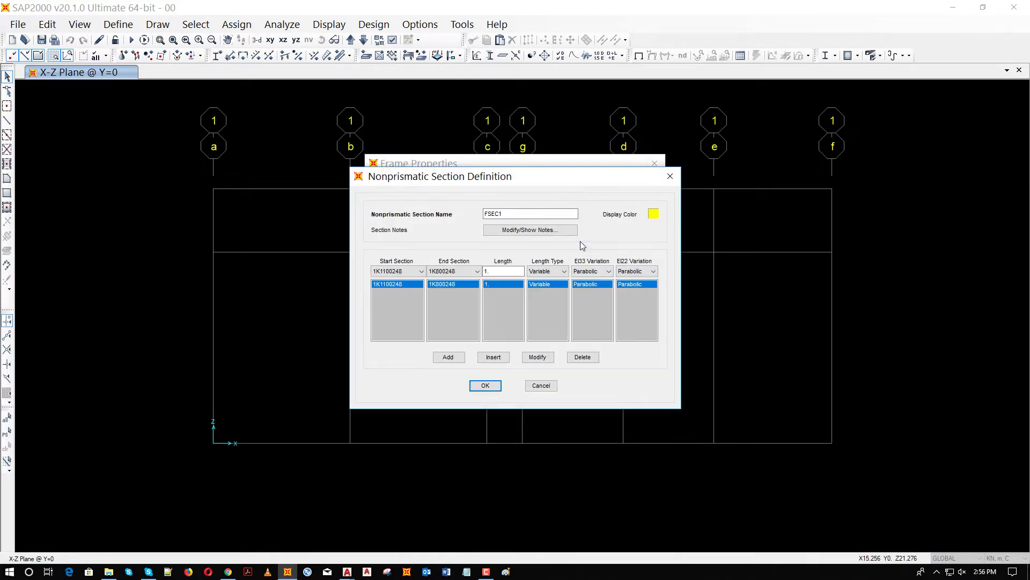
key(Escape)
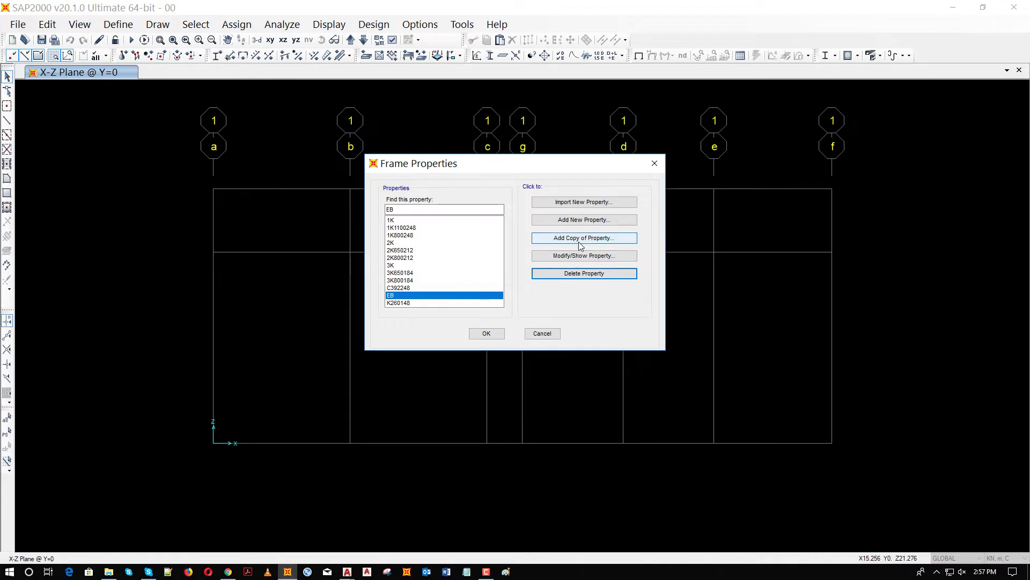
click(585, 220)
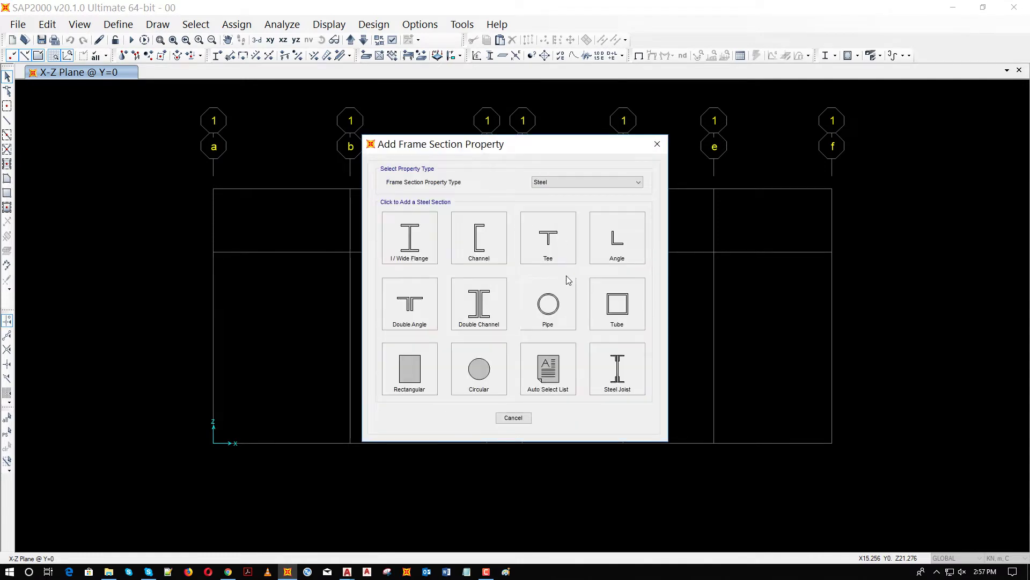
click(569, 182)
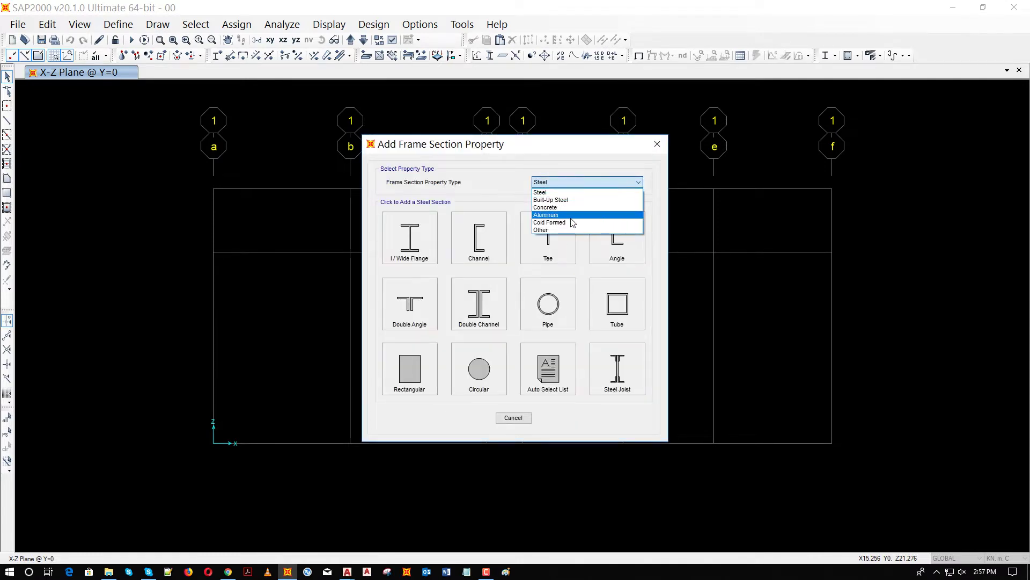
click(571, 207)
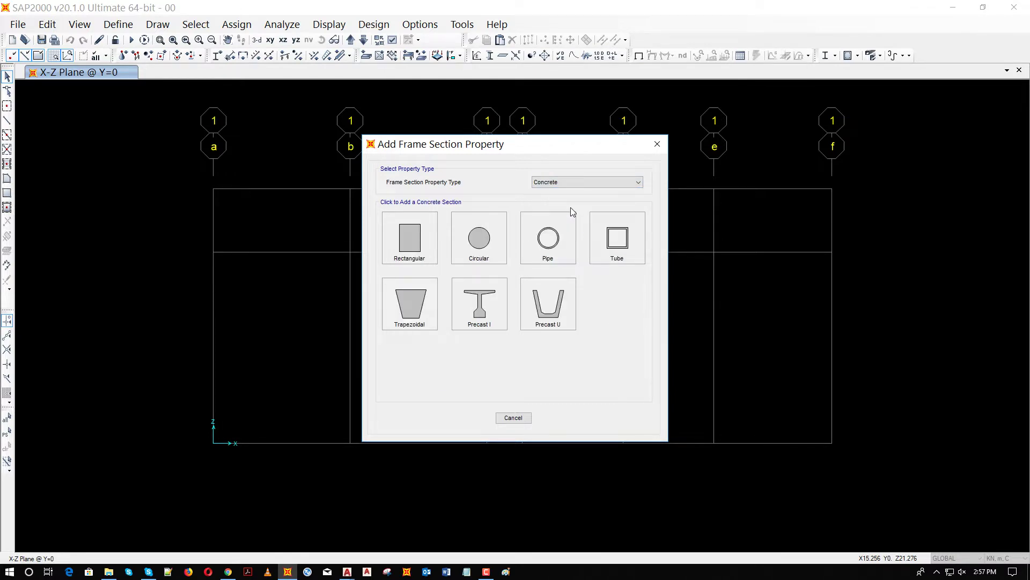
click(432, 251)
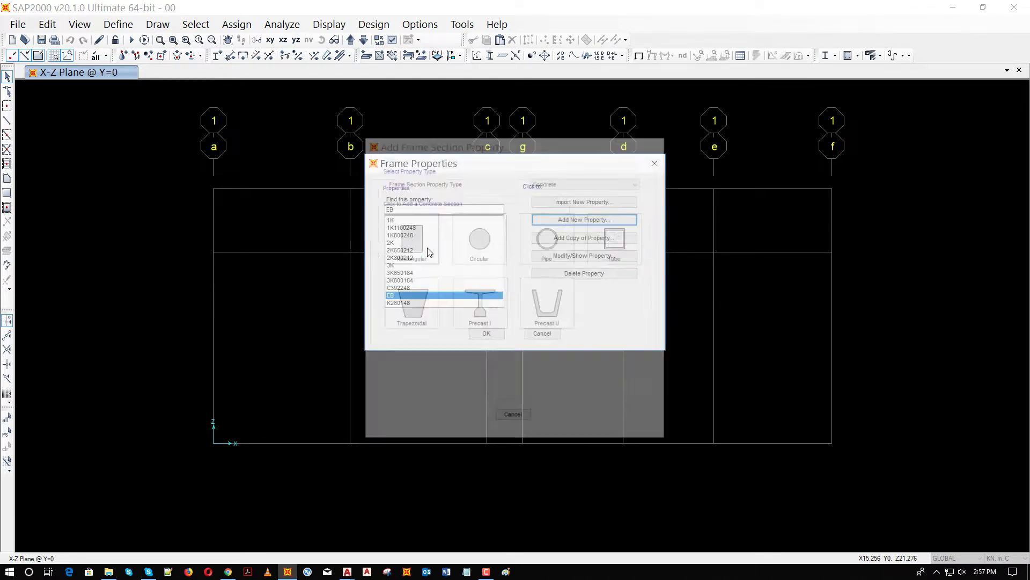
Name the rectangular section CON, set its depth and width to 0.6 m, and accept the frame properties.
drag(472, 192, 395, 194)
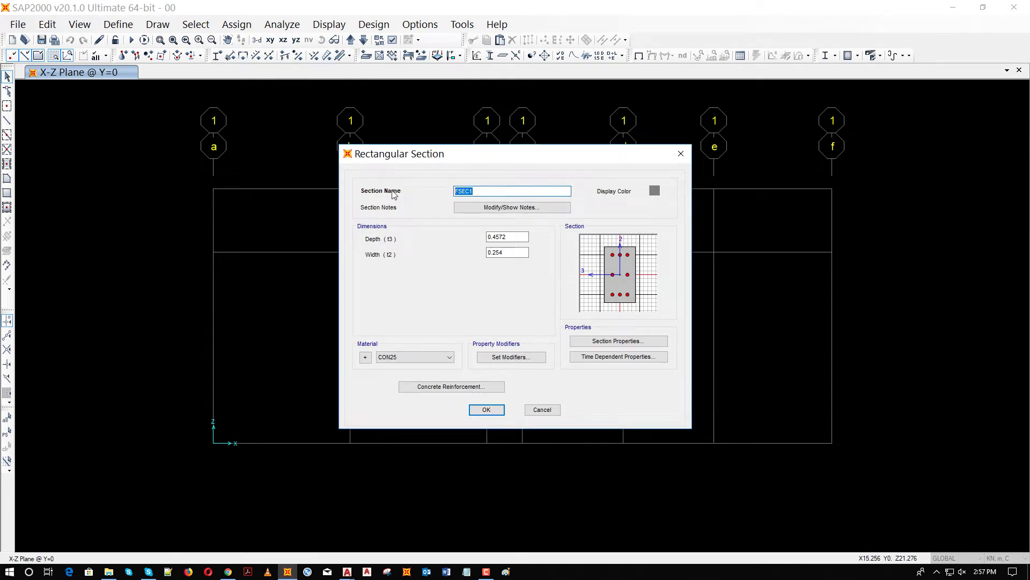
text(co)
text(CON)
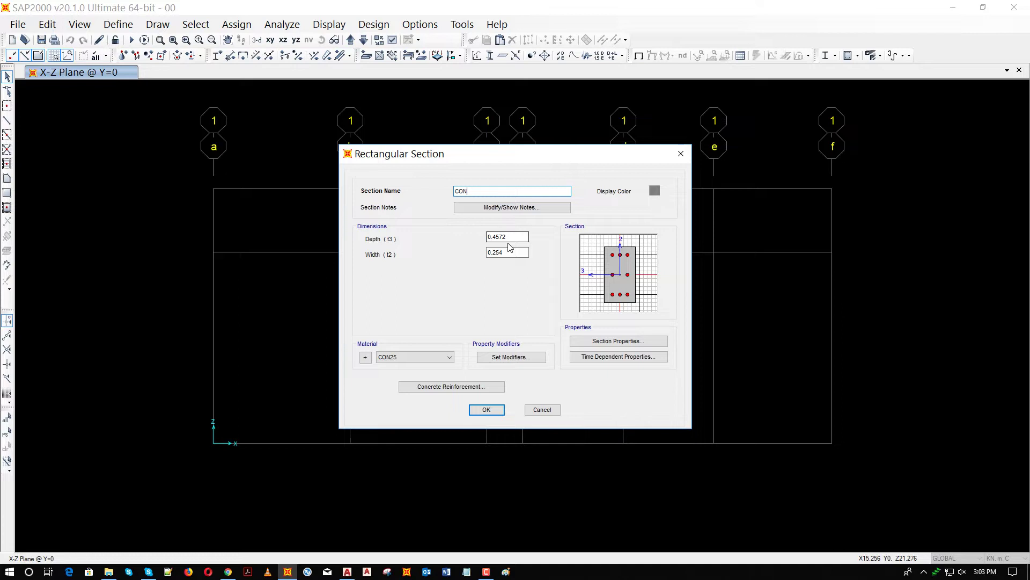
drag(509, 237, 494, 253)
text(66)
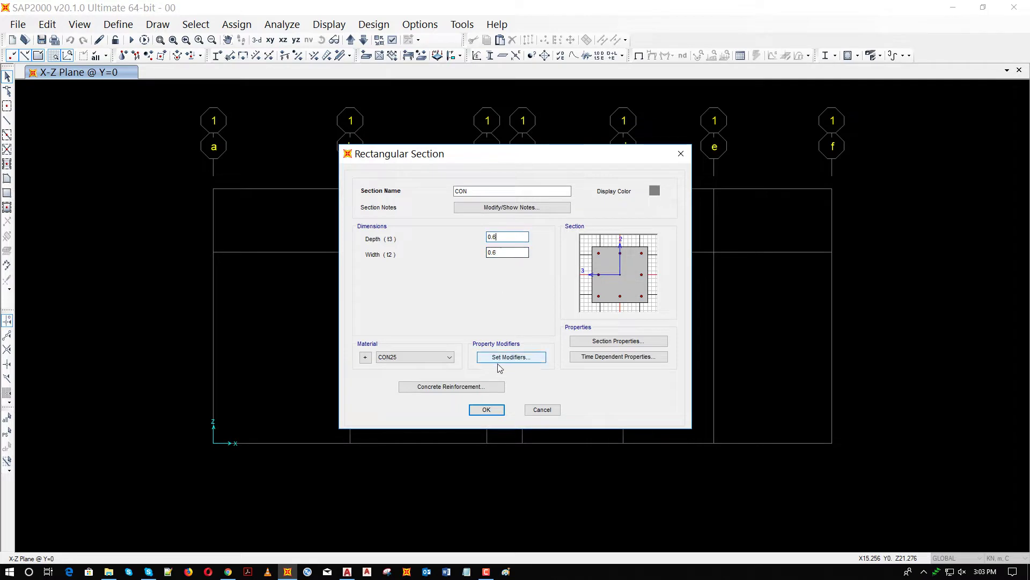
click(487, 409)
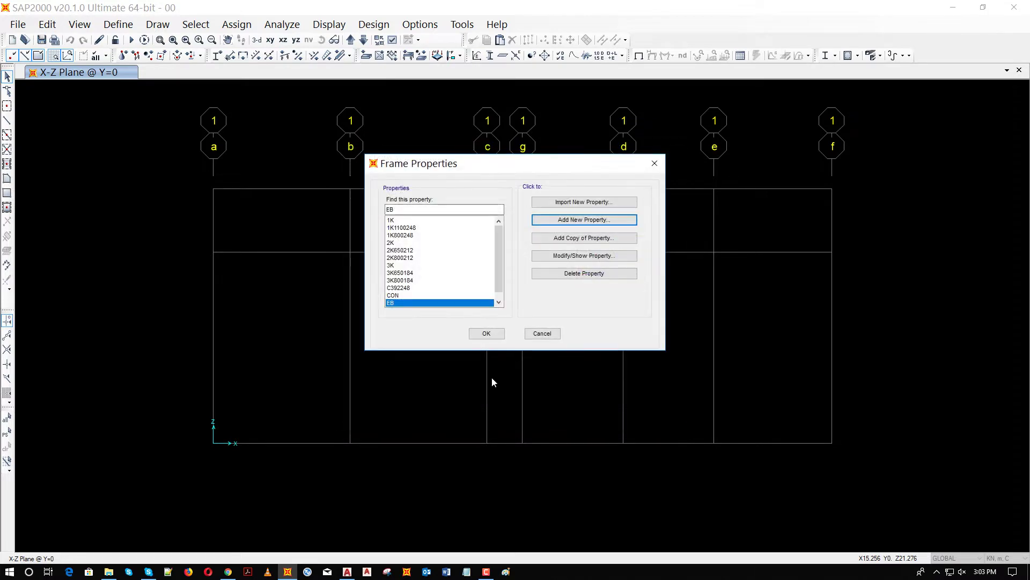
click(487, 333)
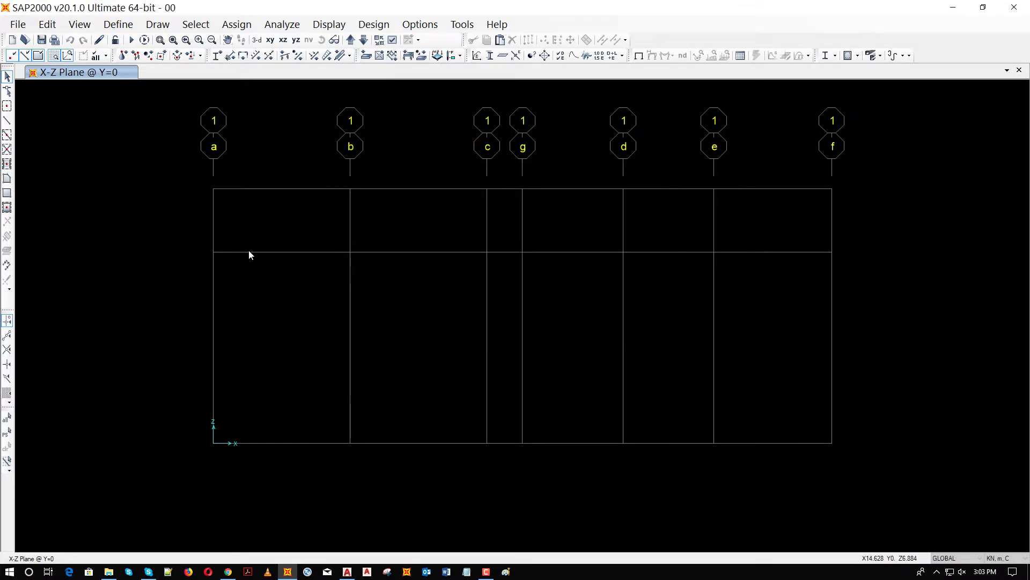
Draw frames with section CON: a column on grid a from Z=0 to 11.2 m, and a sloping rafter to grid g at 14.9 m.
click(7, 121)
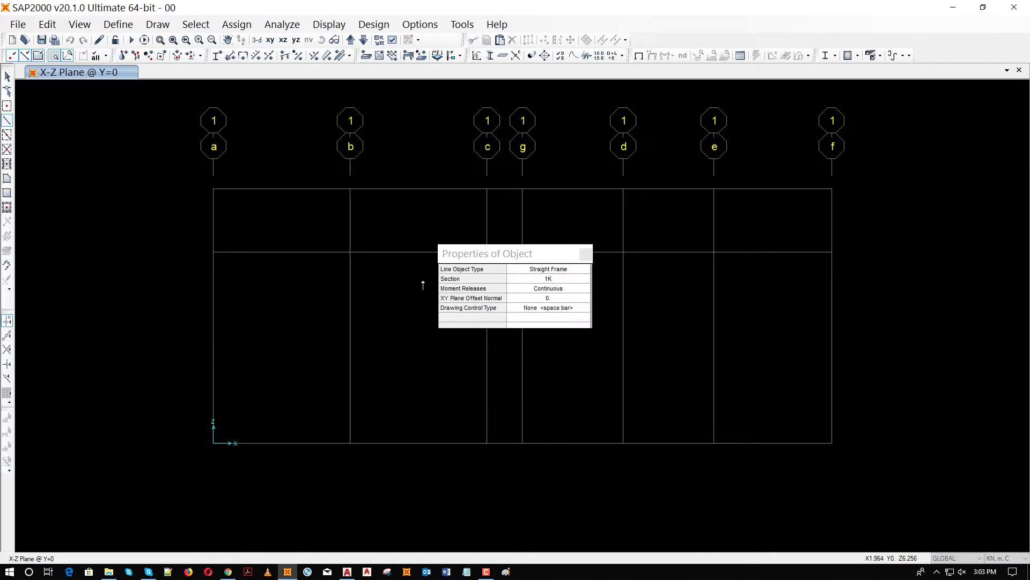
click(541, 278)
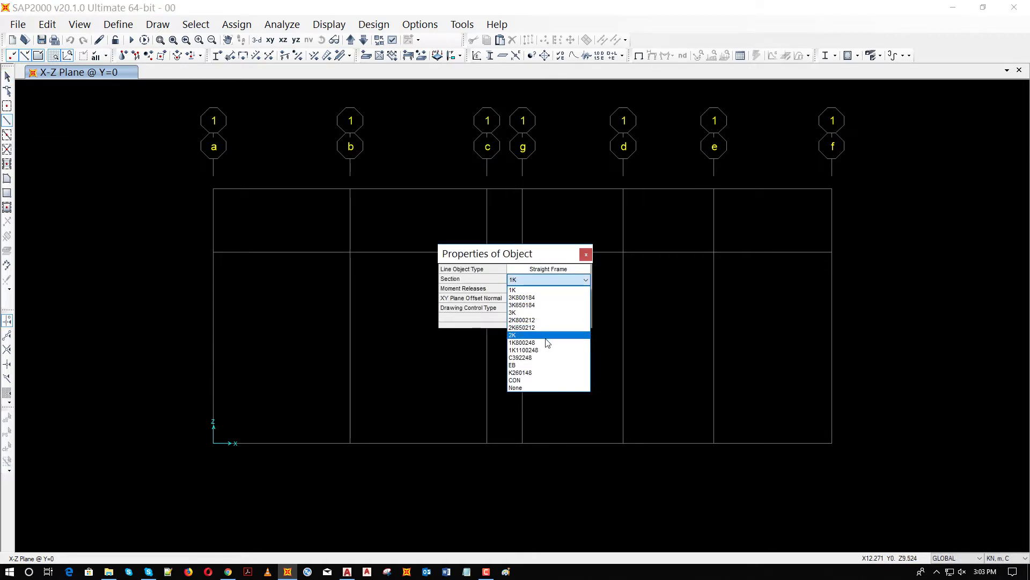
click(544, 380)
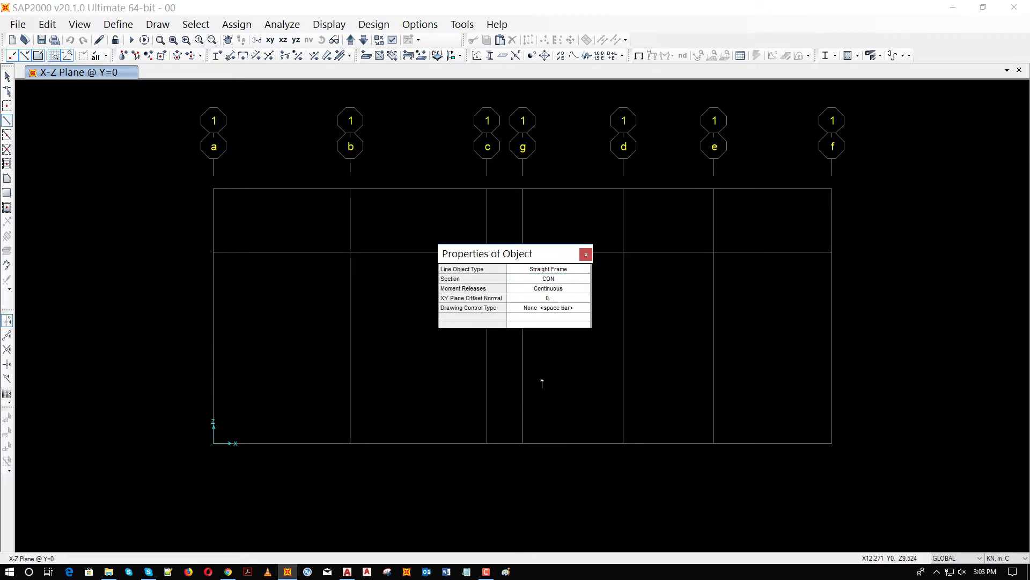
click(214, 442)
click(214, 252)
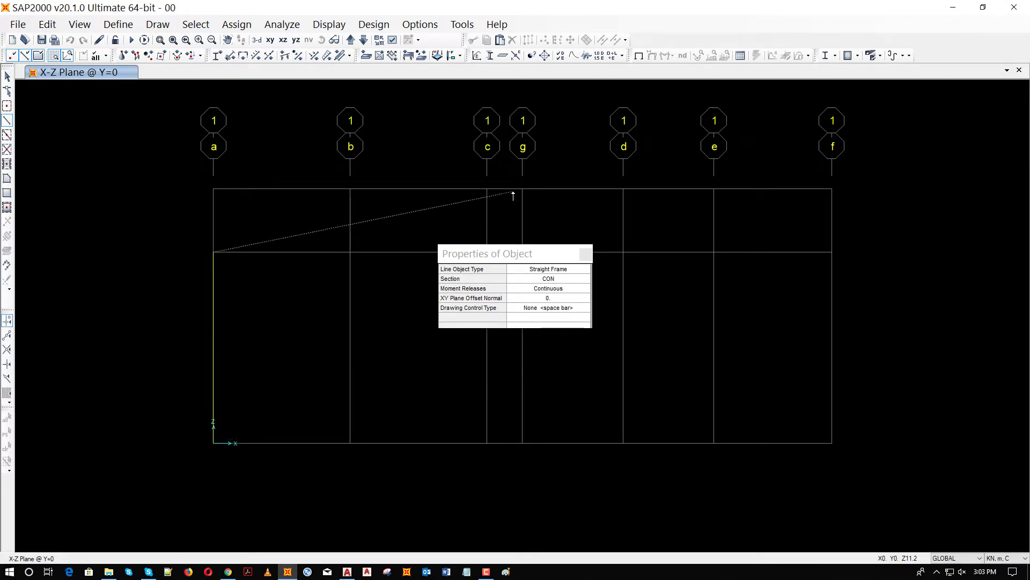
click(522, 189)
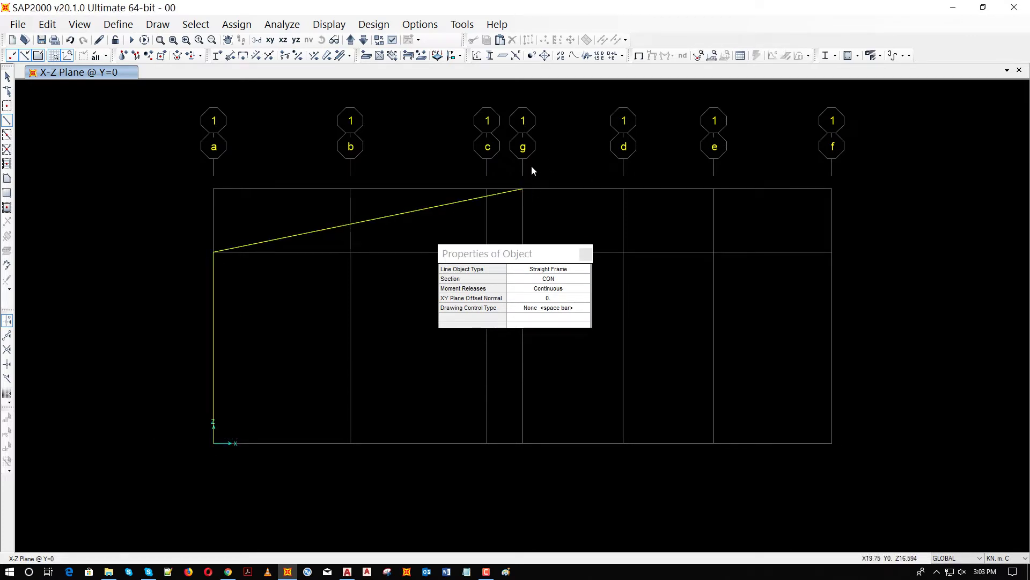
key(Escape)
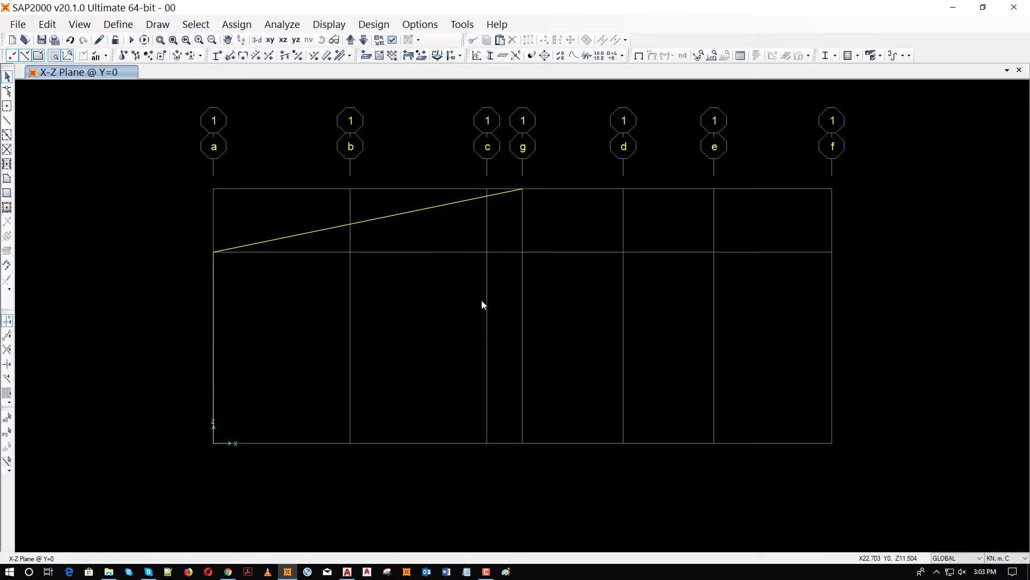